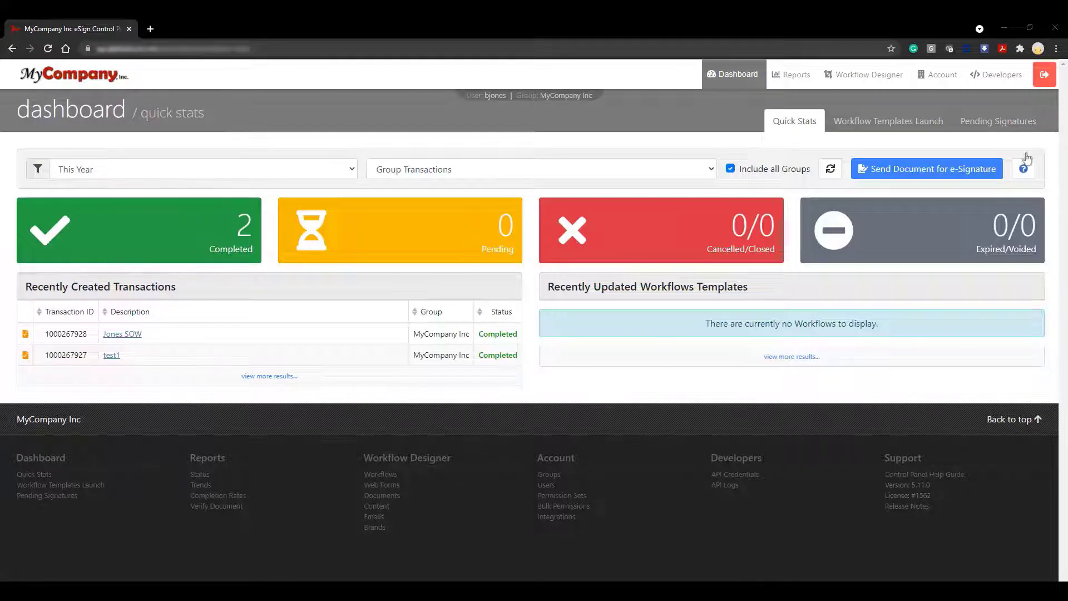
Open the account's user list and switch the active group to MyCompany Inc > Project Management.
{"action": "left_click", "coordinate": [941, 77]}
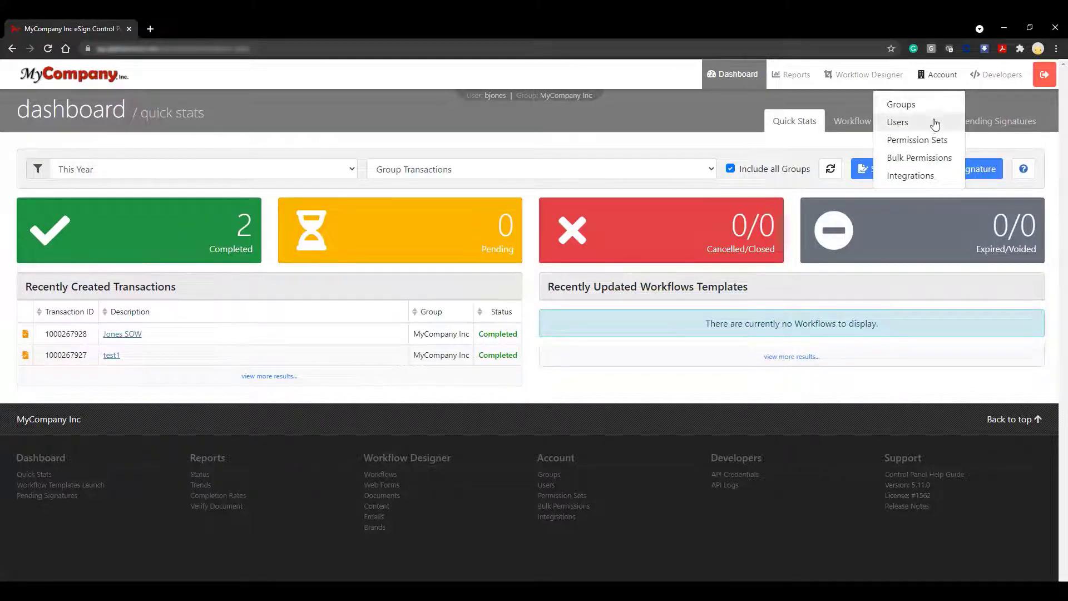
{"action": "left_click", "coordinate": [899, 121]}
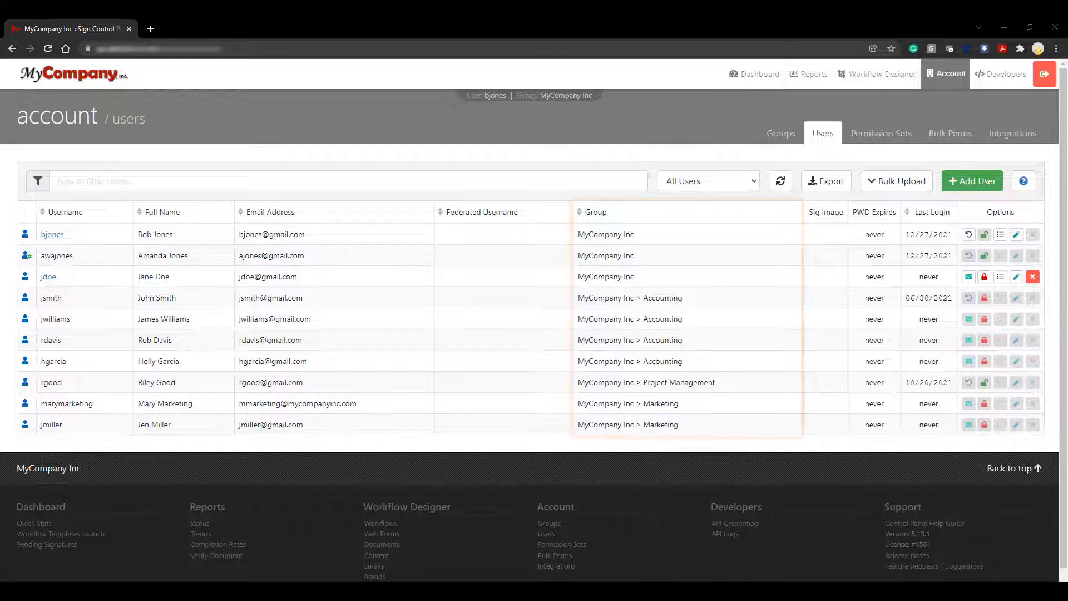
{"action": "left_click", "coordinate": [567, 96]}
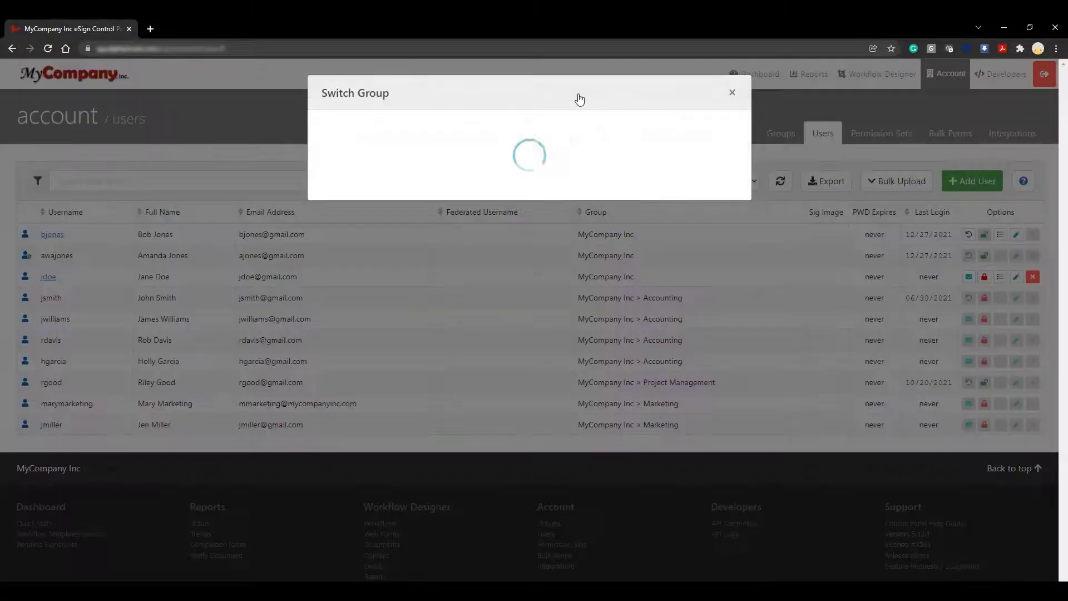
{"action": "left_click", "coordinate": [571, 148]}
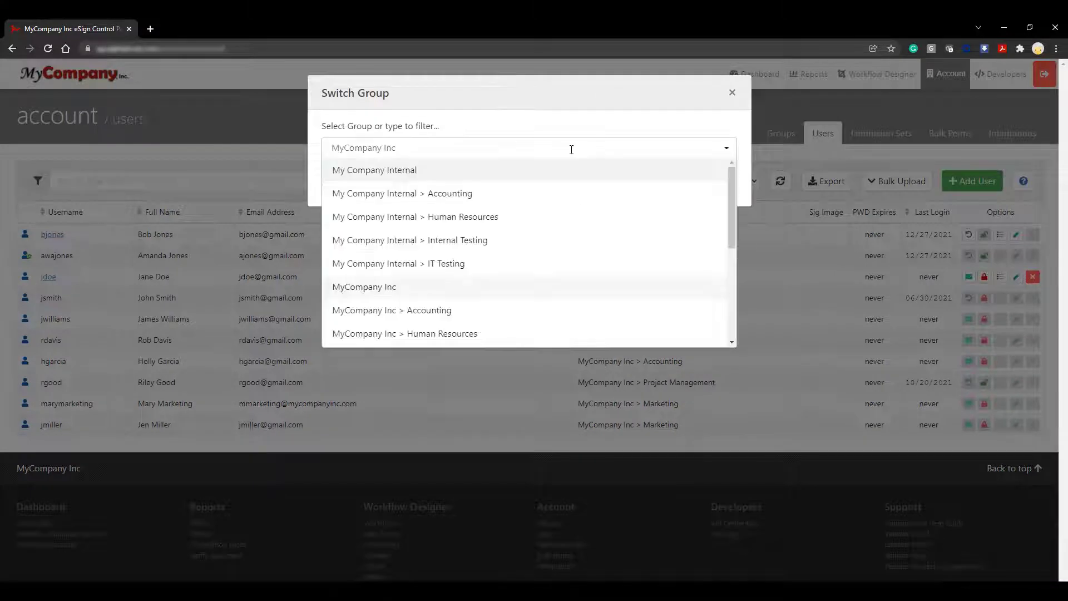
{"action": "scroll", "coordinate": [546, 278], "scroll_direction": "down", "scroll_amount": 3}
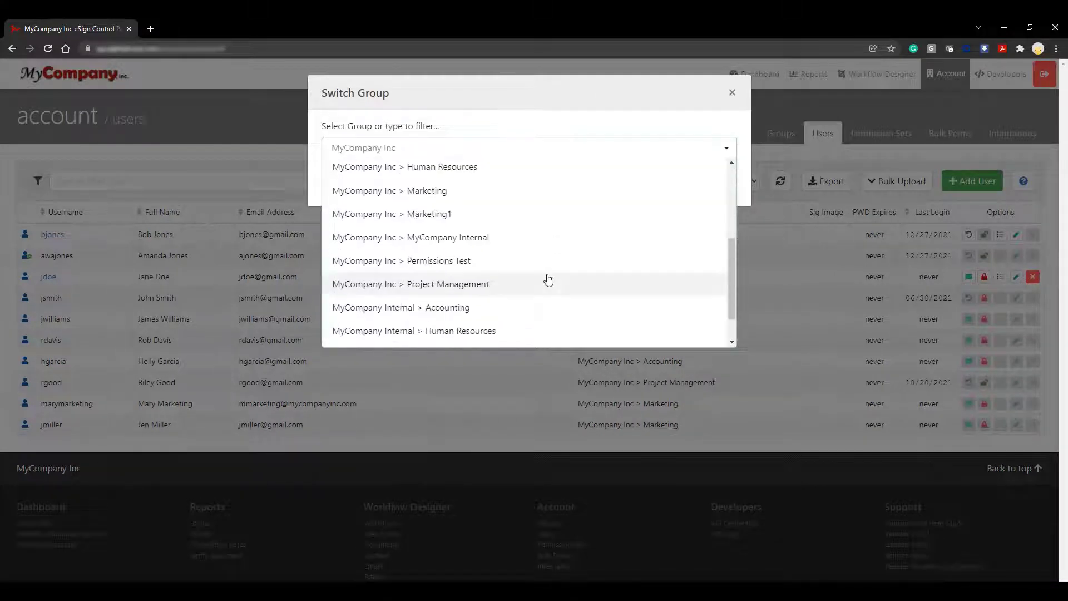
{"action": "left_click", "coordinate": [547, 281]}
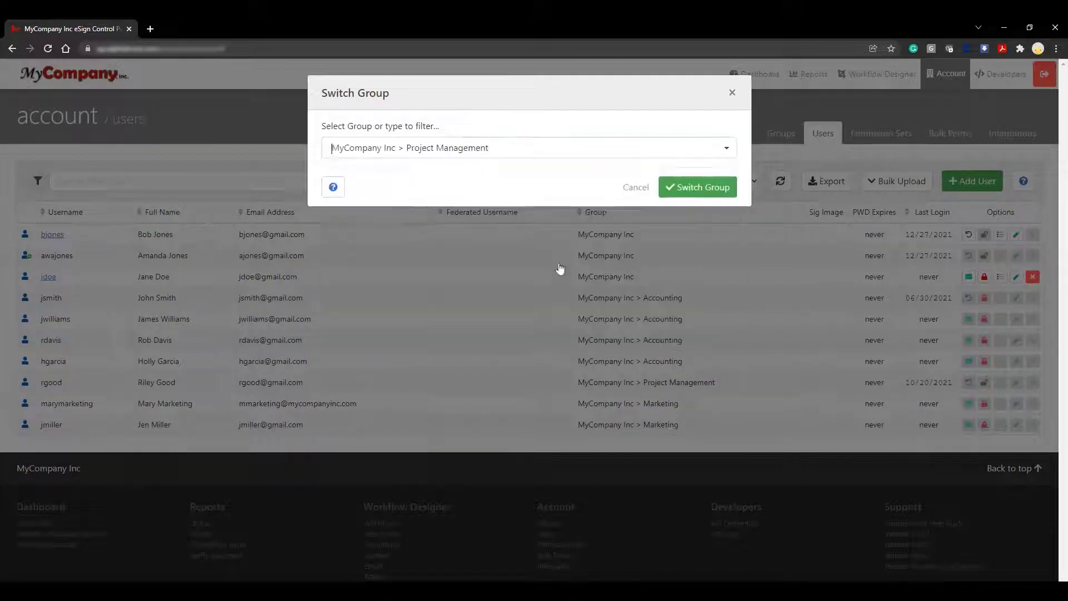
{"action": "left_click", "coordinate": [696, 186]}
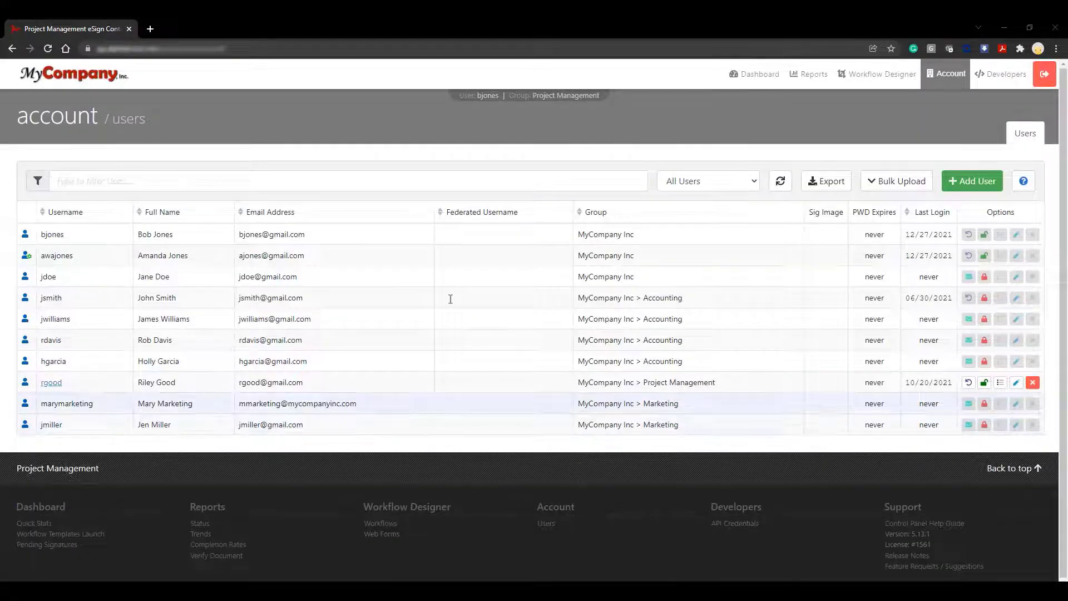
Edit the Project Management user, setting the permission set for MyCompany Inc > Project Management to Manager, and save the user.
{"action": "left_click", "coordinate": [1016, 384]}
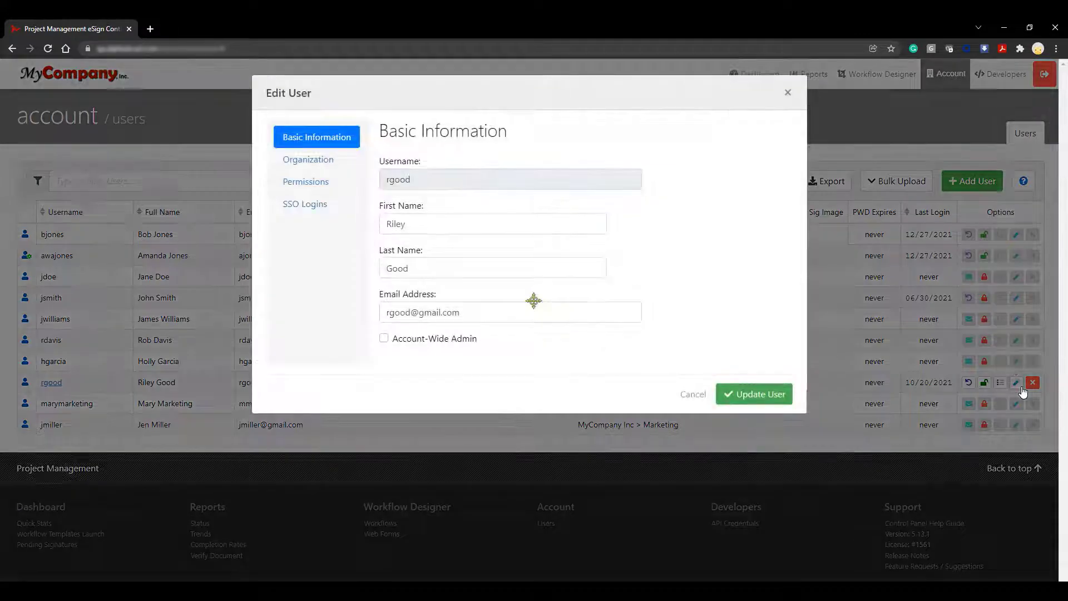
{"action": "left_click", "coordinate": [308, 186]}
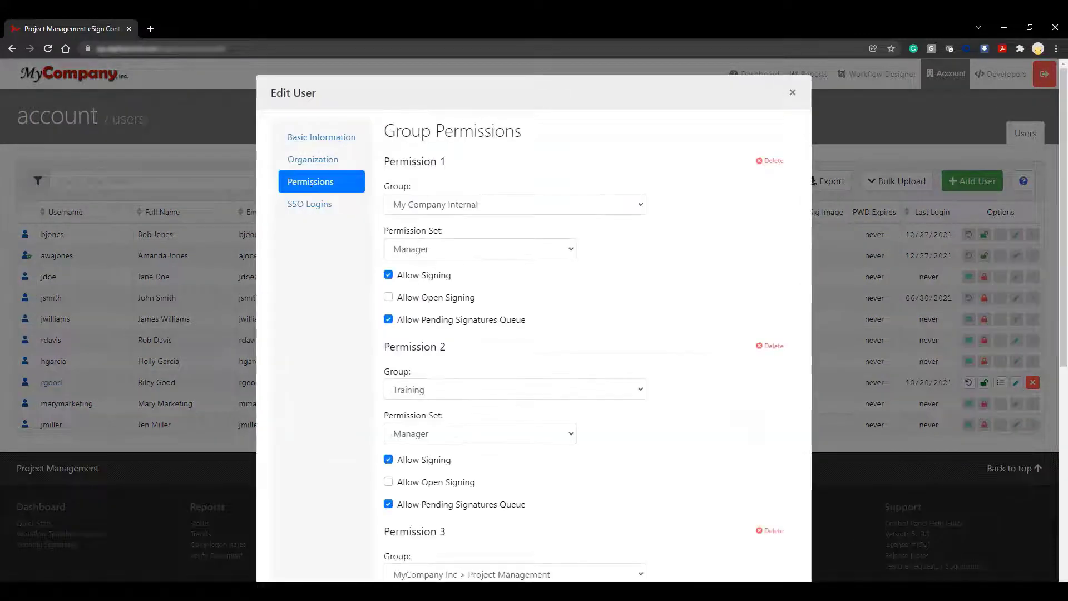
{"action": "scroll", "coordinate": [702, 390], "scroll_direction": "down", "scroll_amount": 5}
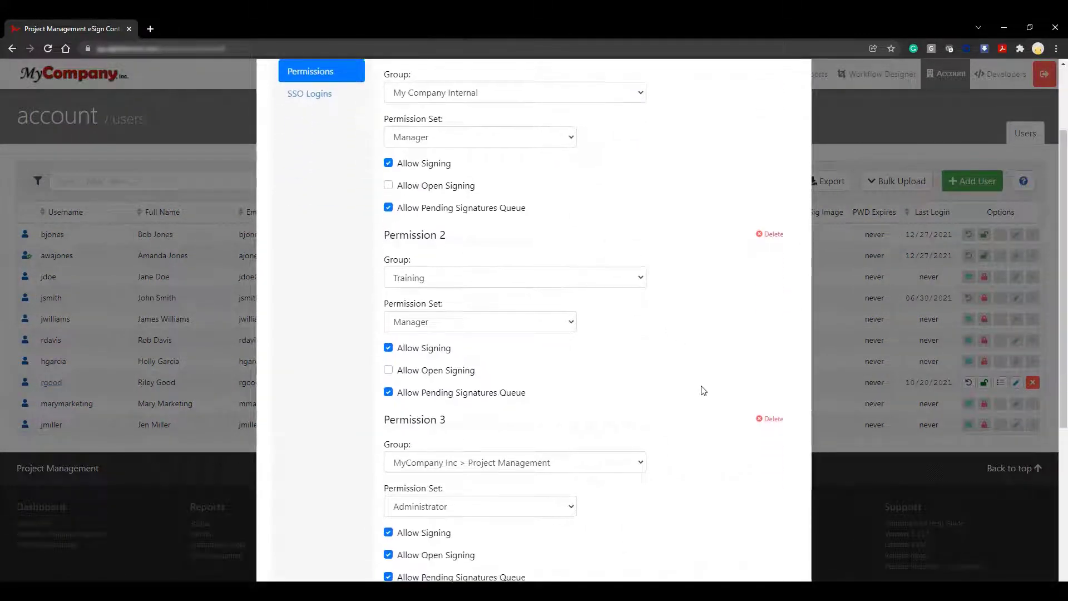
{"action": "left_click", "coordinate": [556, 340]}
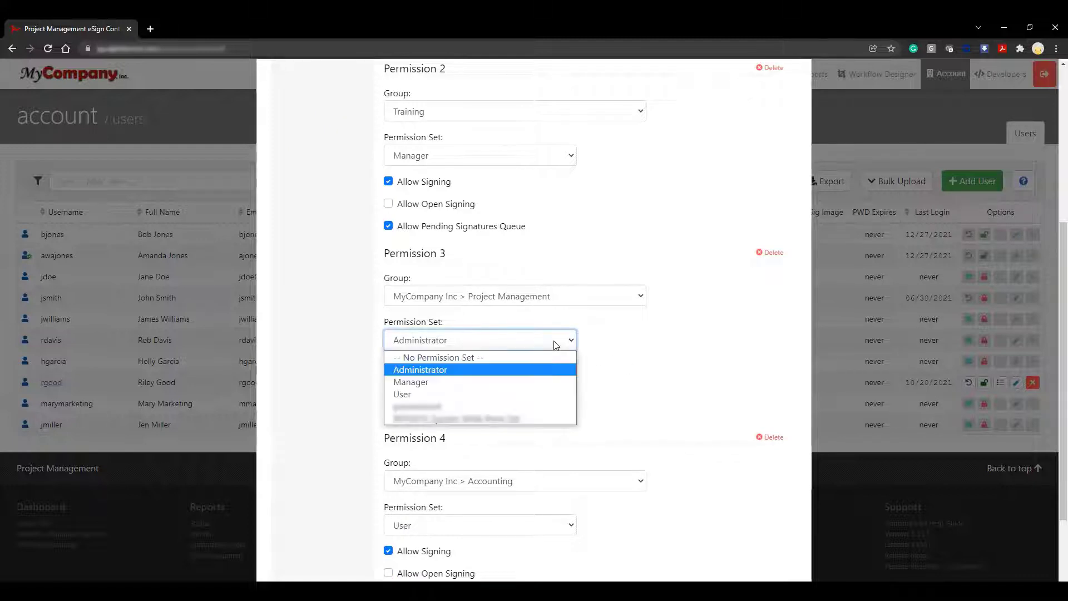
{"action": "left_click", "coordinate": [533, 383]}
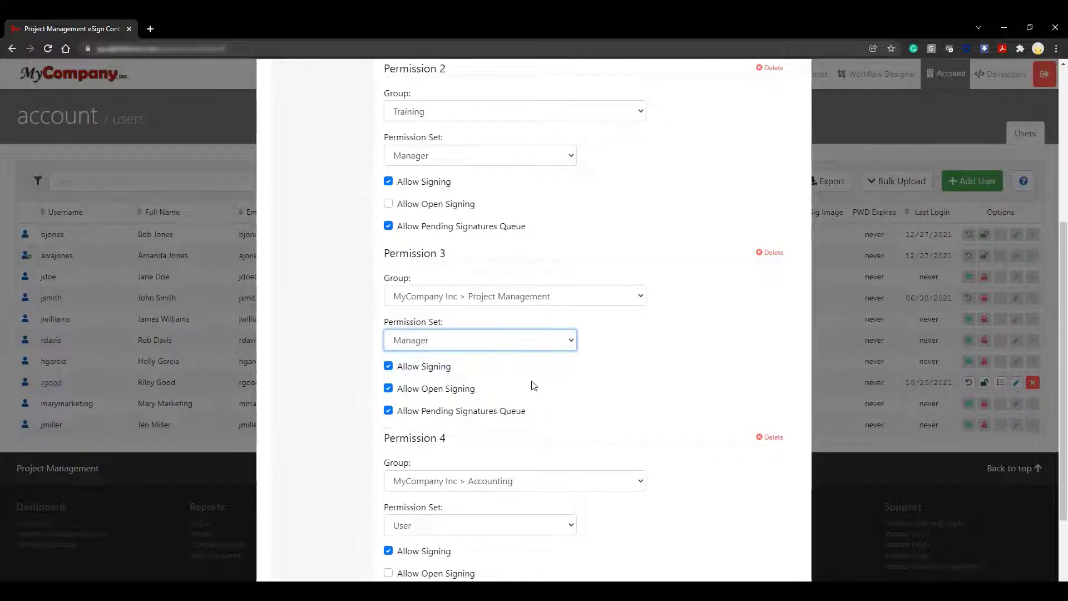
{"action": "scroll", "coordinate": [627, 400], "scroll_direction": "down", "scroll_amount": 2}
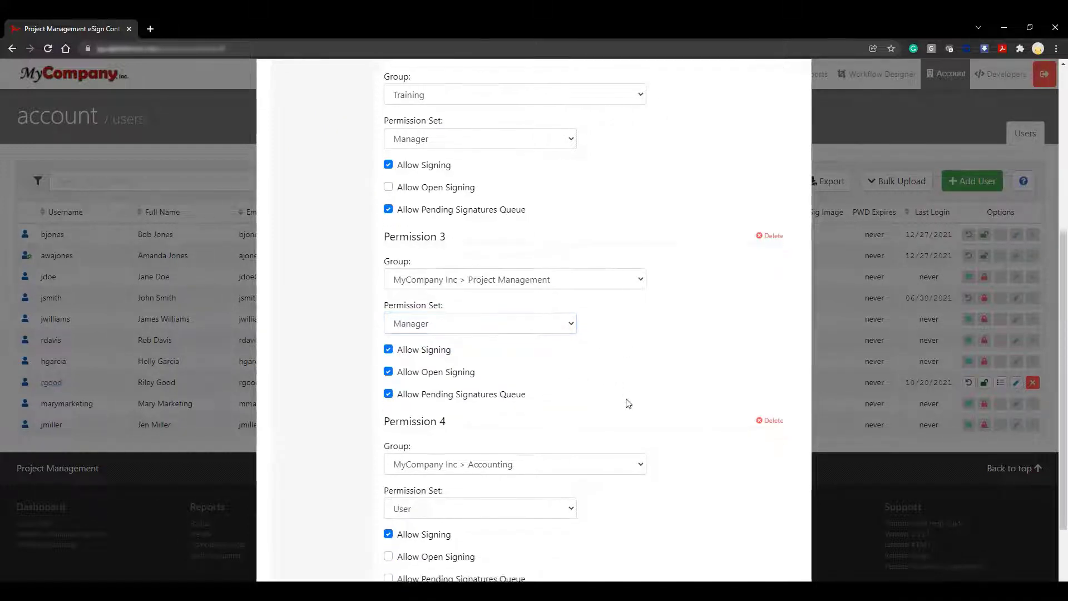
{"action": "left_click", "coordinate": [756, 561]}
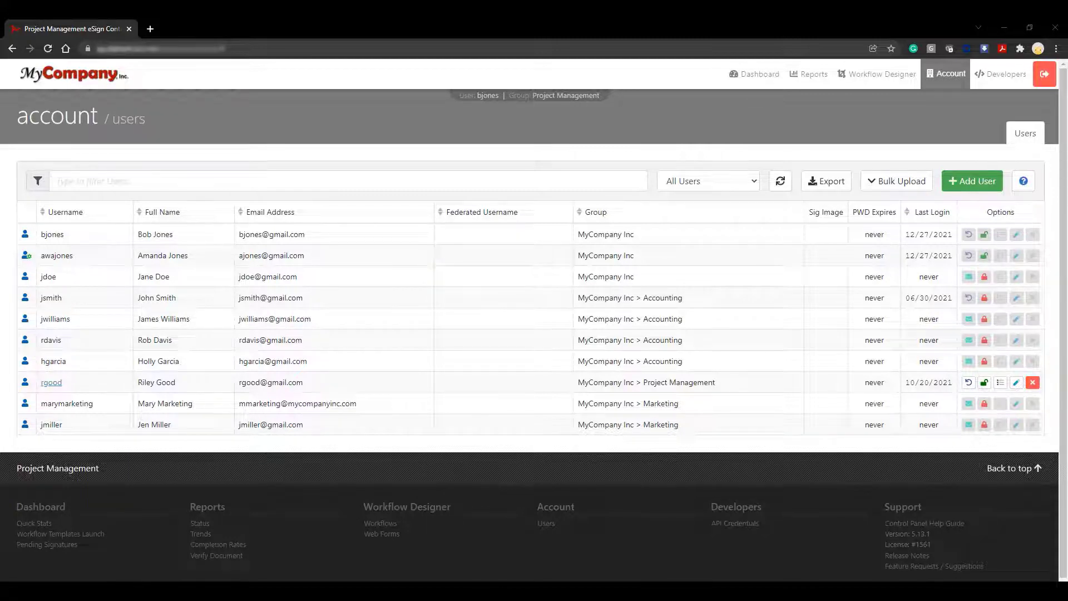
Filter the user list by the Accounting user's first name and switch the active group to Accounting.
{"action": "left_click", "coordinate": [120, 181]}
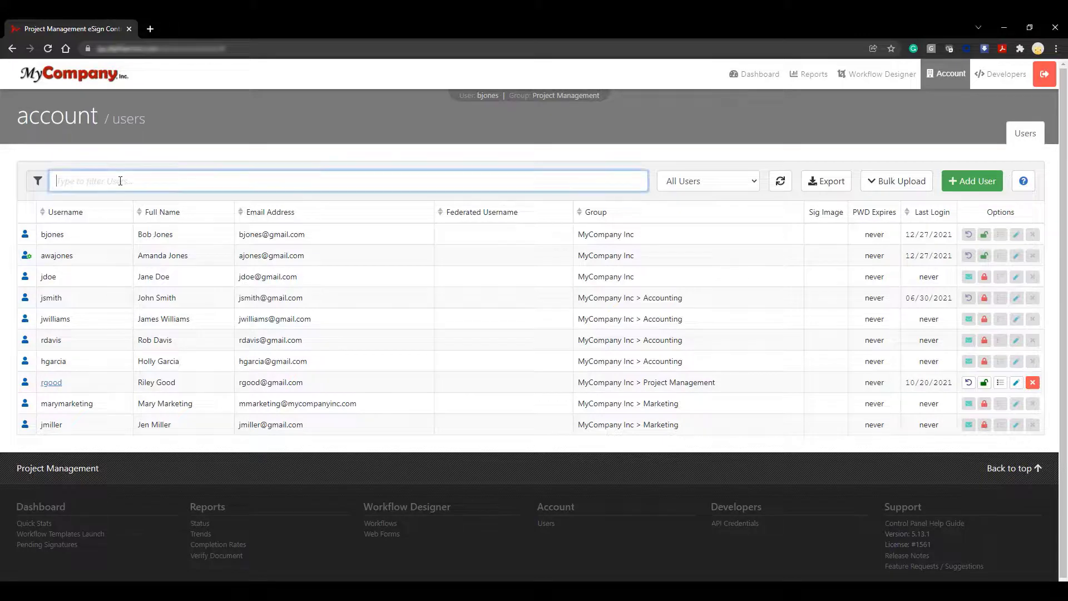
{"action": "type", "text": "john"}
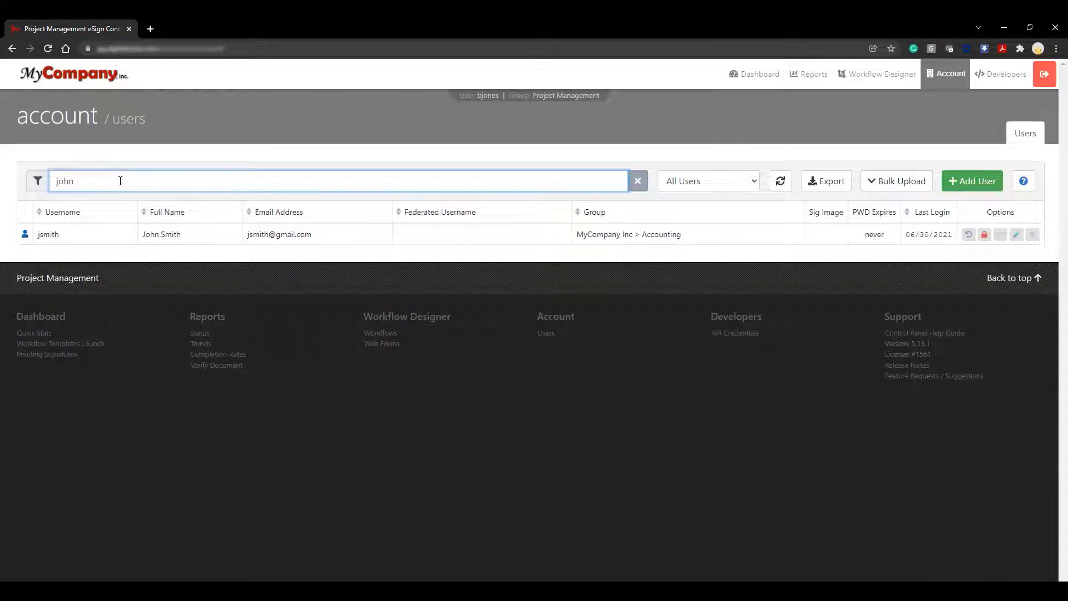
{"action": "left_click", "coordinate": [591, 98]}
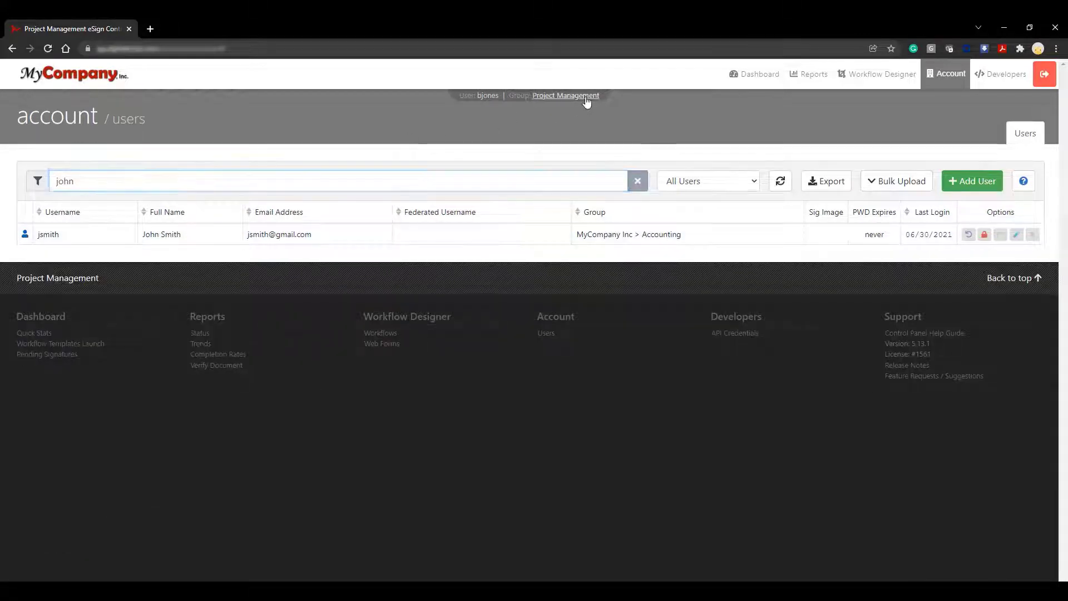
{"action": "left_click", "coordinate": [572, 148]}
{"action": "left_click", "coordinate": [573, 192]}
{"action": "left_click", "coordinate": [724, 189]}
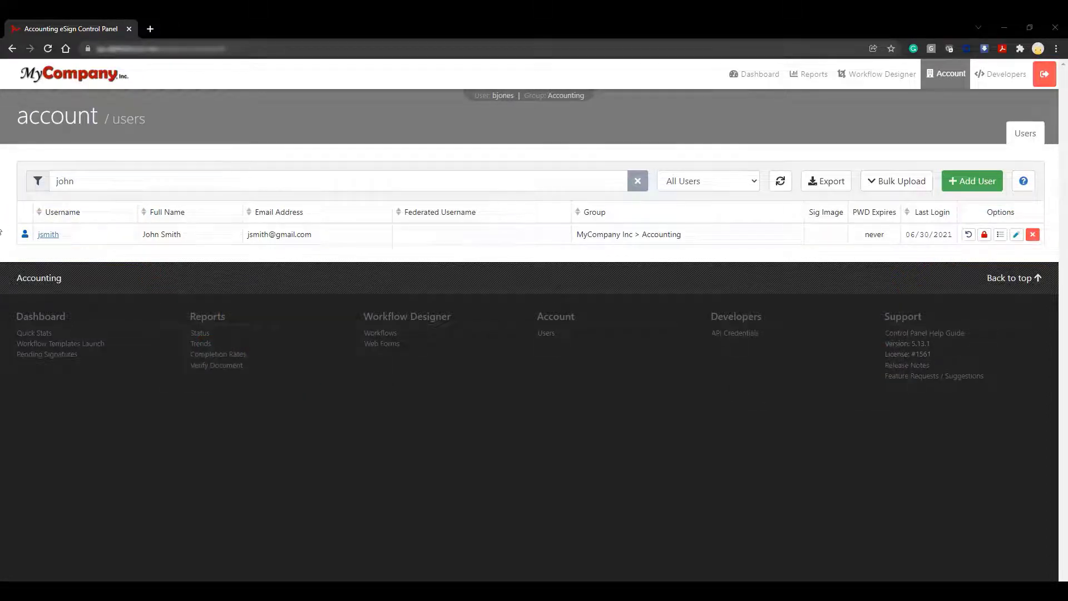
In the filtered user's Accounting permission, disable Allow Open Signing, Allow Signing and Allow Pending Signatures Queue, and save the update.
{"action": "left_click", "coordinate": [48, 235]}
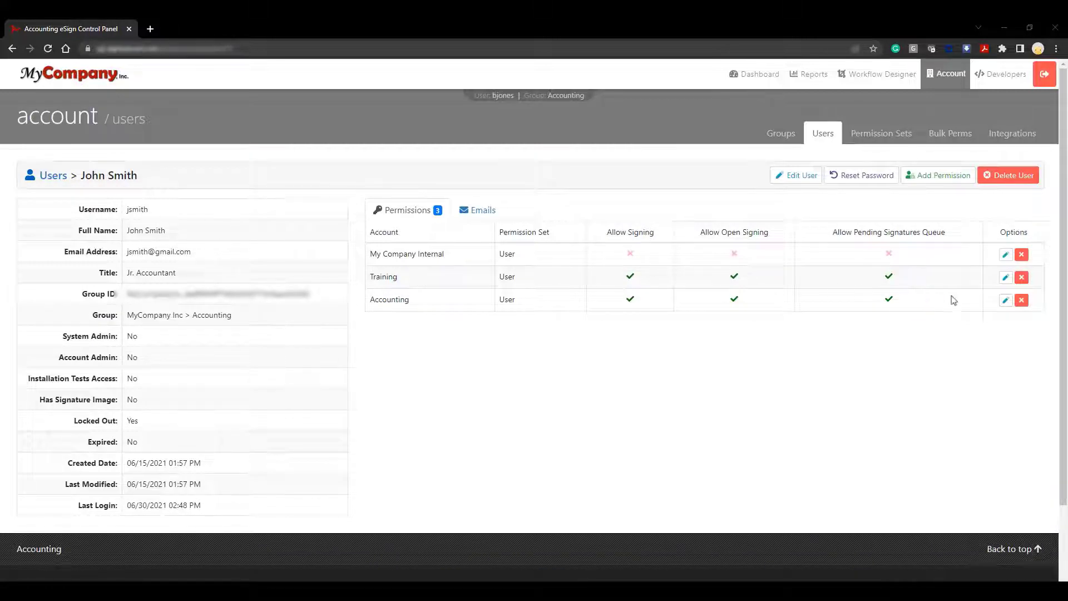
{"action": "left_click", "coordinate": [1006, 301]}
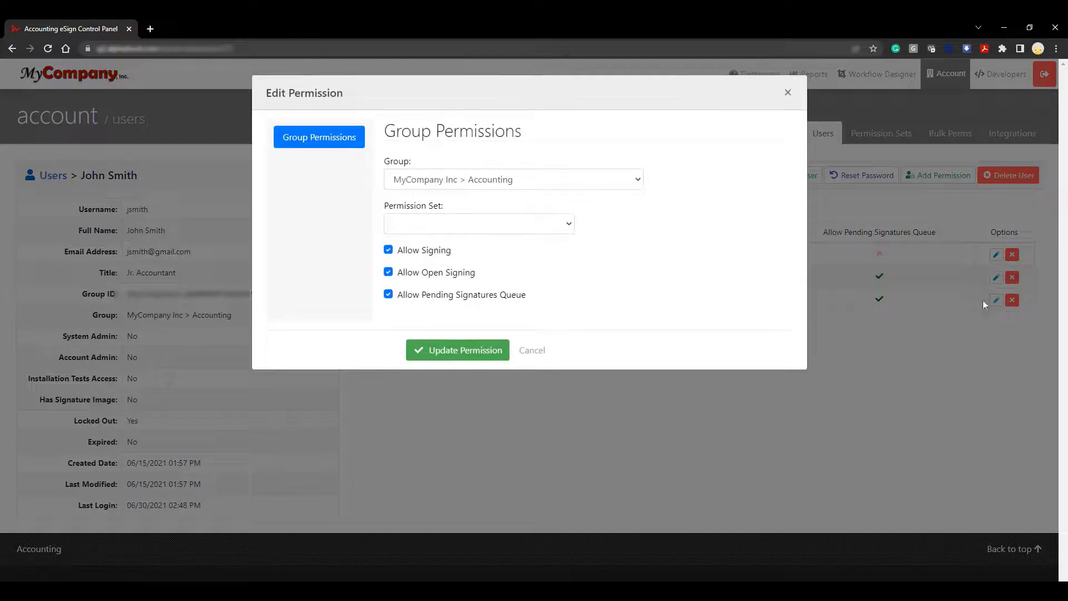
{"action": "left_click", "coordinate": [388, 273]}
{"action": "left_click", "coordinate": [389, 251]}
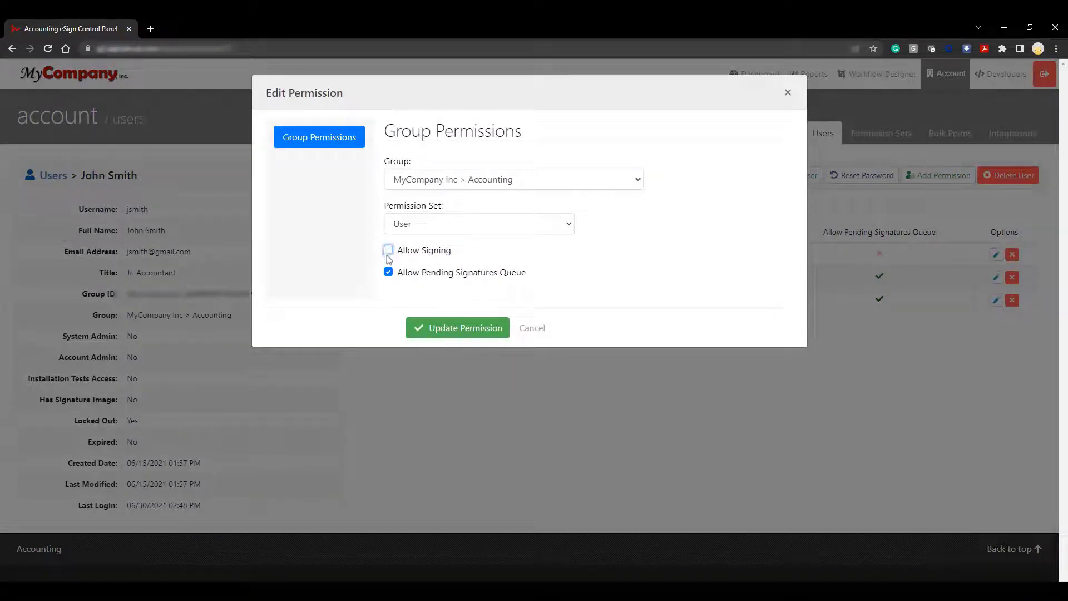
{"action": "left_click", "coordinate": [388, 272]}
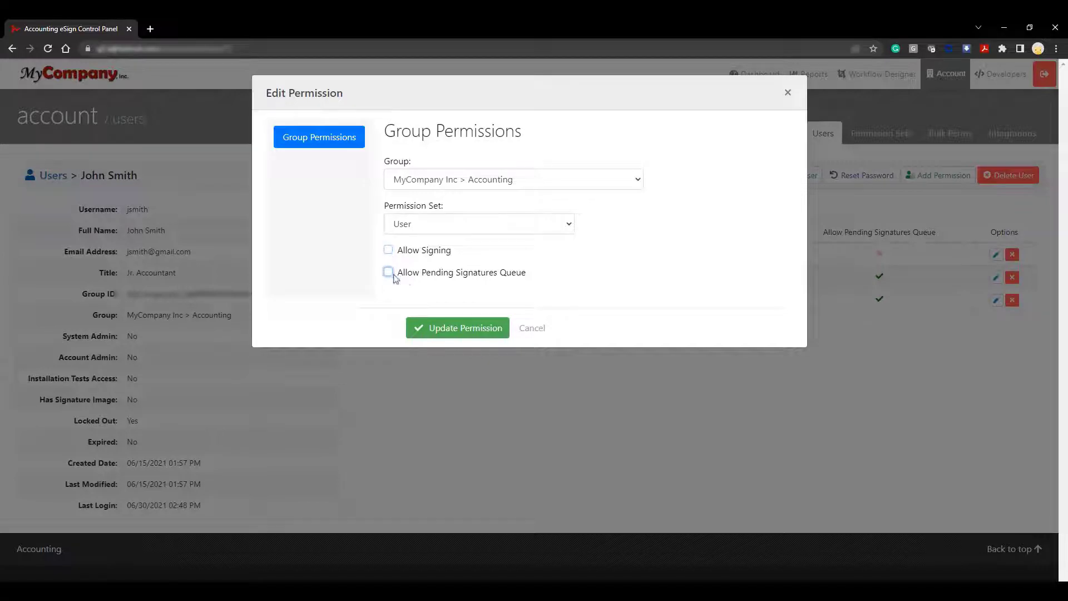
{"action": "left_click", "coordinate": [483, 331]}
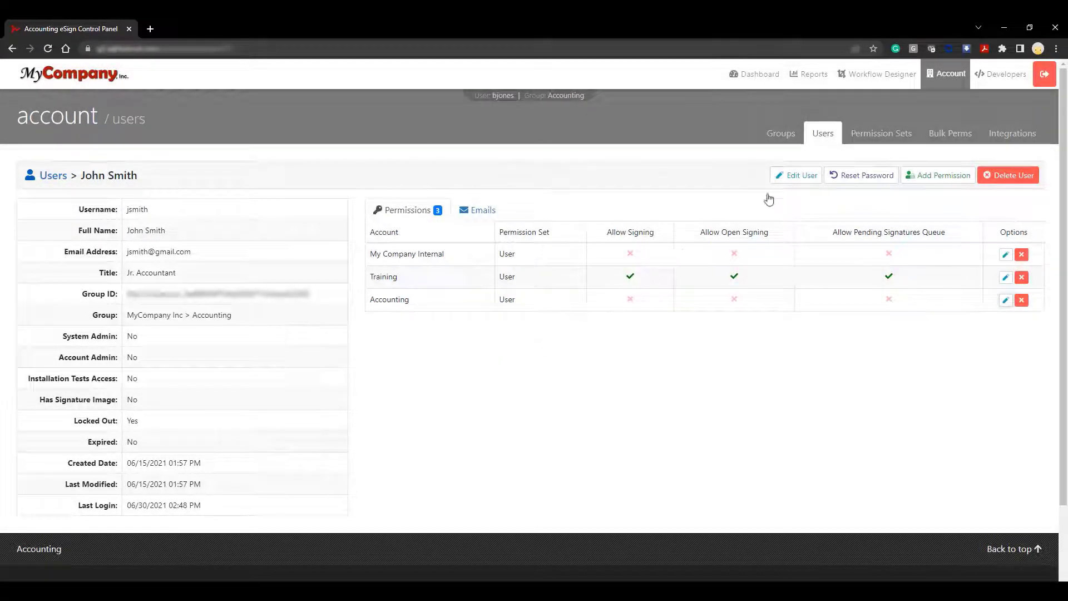
Edit the user's organization details, setting the title to Project Manager and the group to MyCompany Inc > Project Management, and save.
{"action": "left_click", "coordinate": [796, 175]}
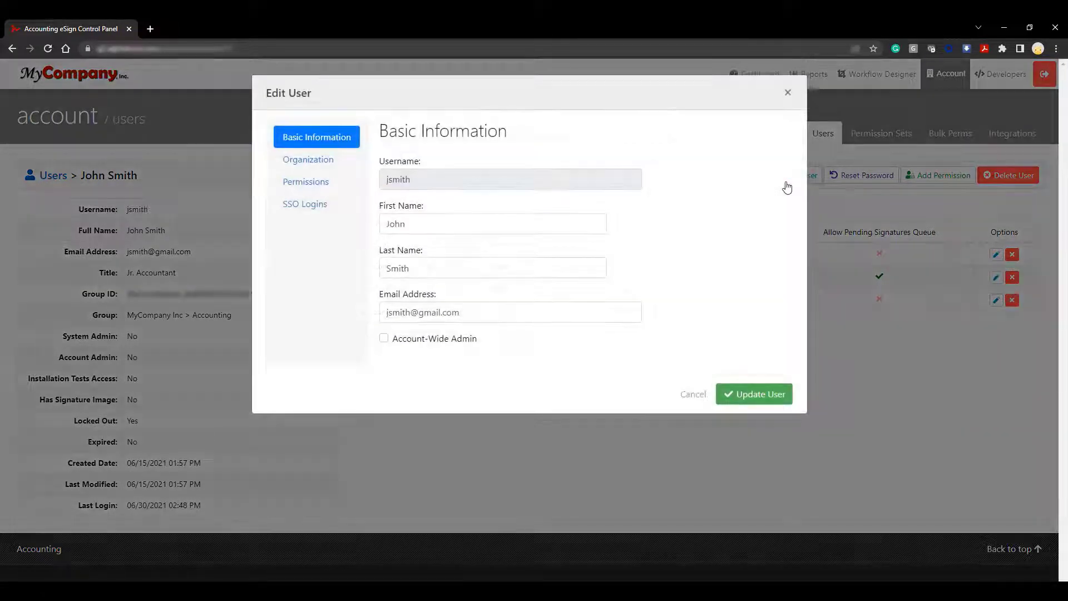
{"action": "left_click", "coordinate": [327, 161]}
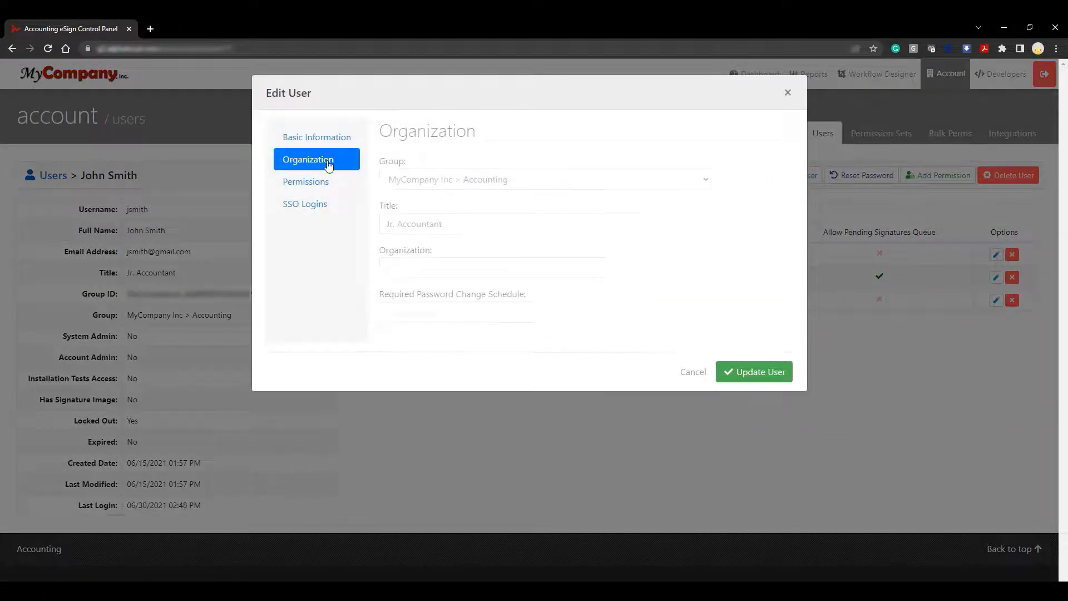
{"action": "left_click_drag", "start_coordinate": [469, 228], "coordinate": [362, 236]}
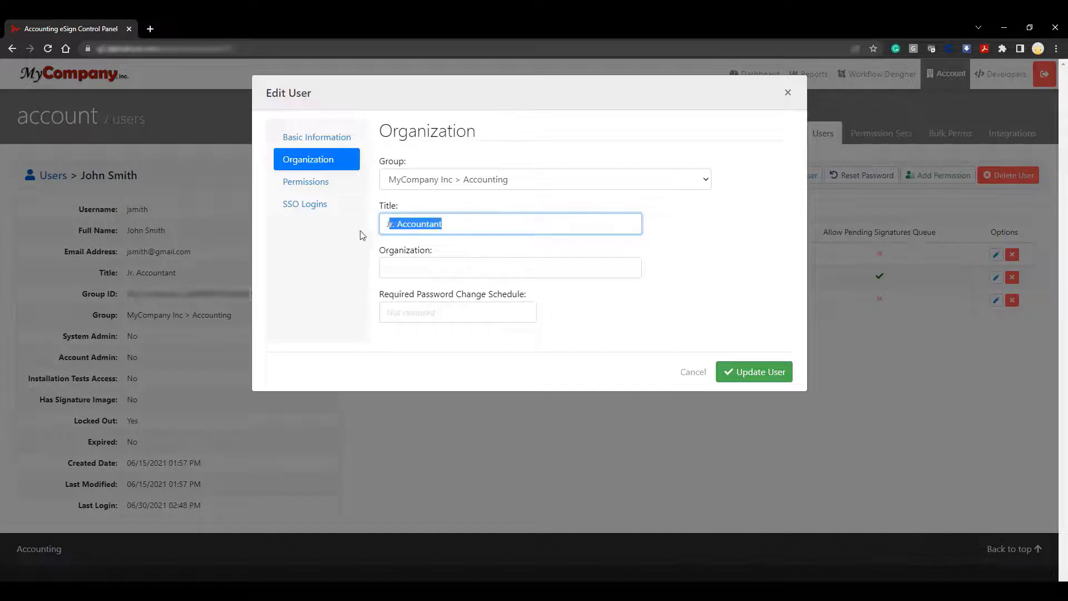
{"action": "type", "text": "Pr"}
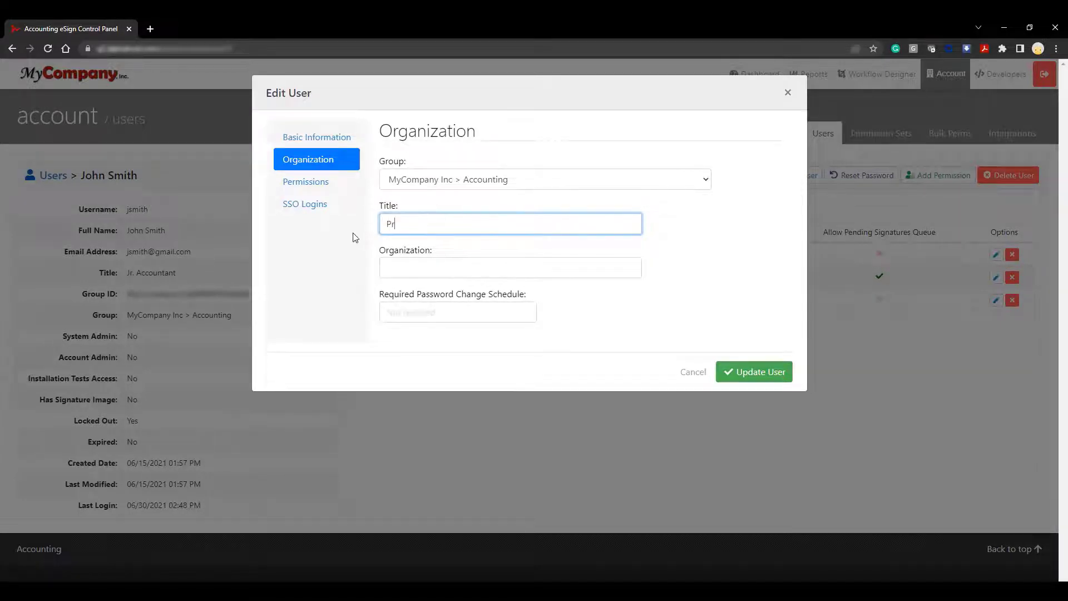
{"action": "type", "text": "oject Manager"}
{"action": "left_click", "coordinate": [531, 186]}
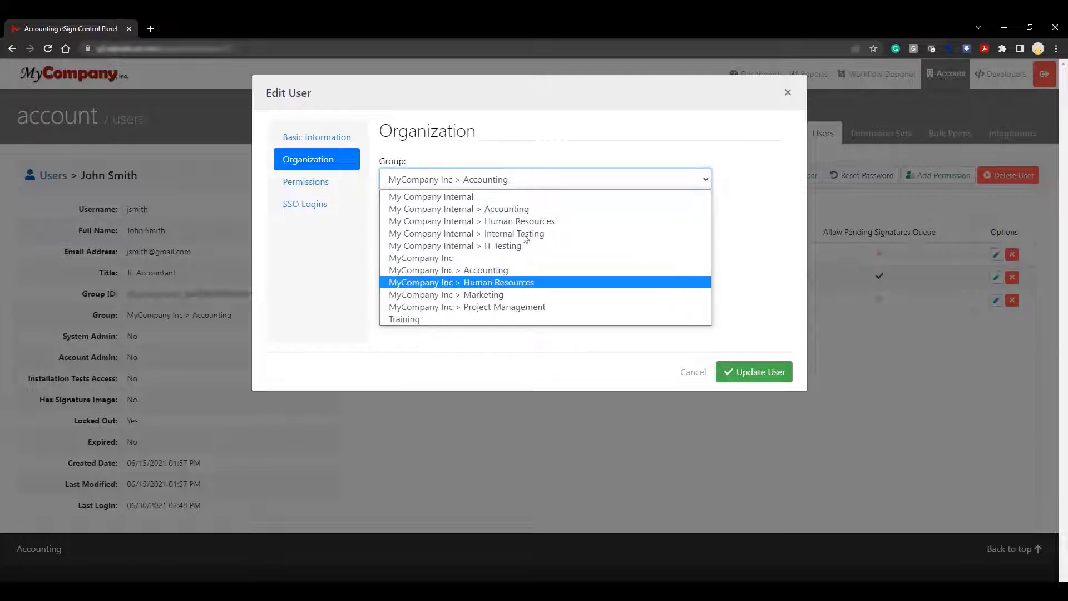
{"action": "key", "text": "Escape"}
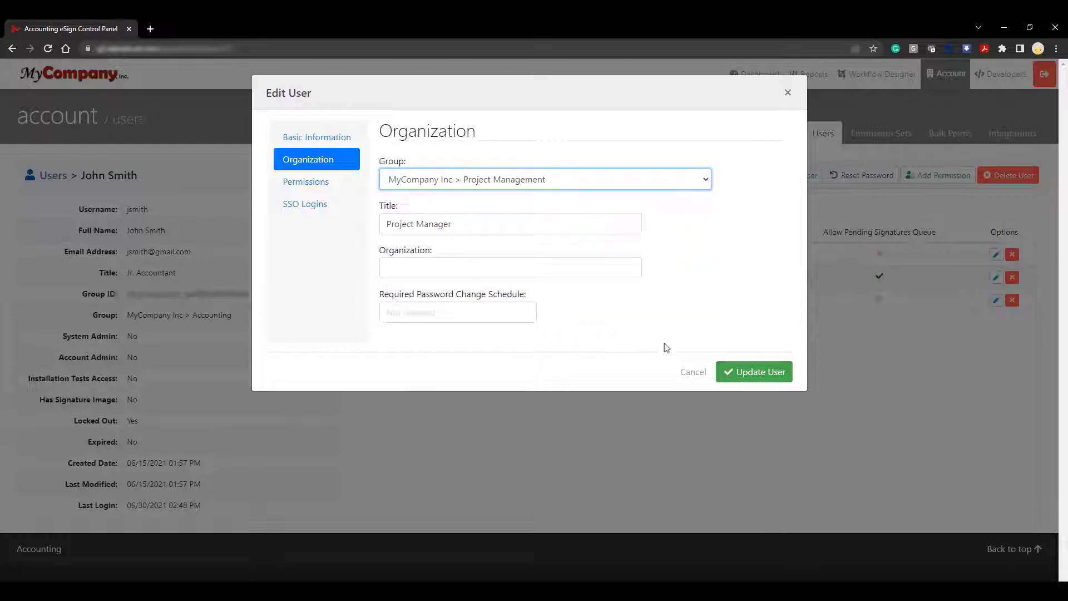
{"action": "left_click", "coordinate": [772, 373]}
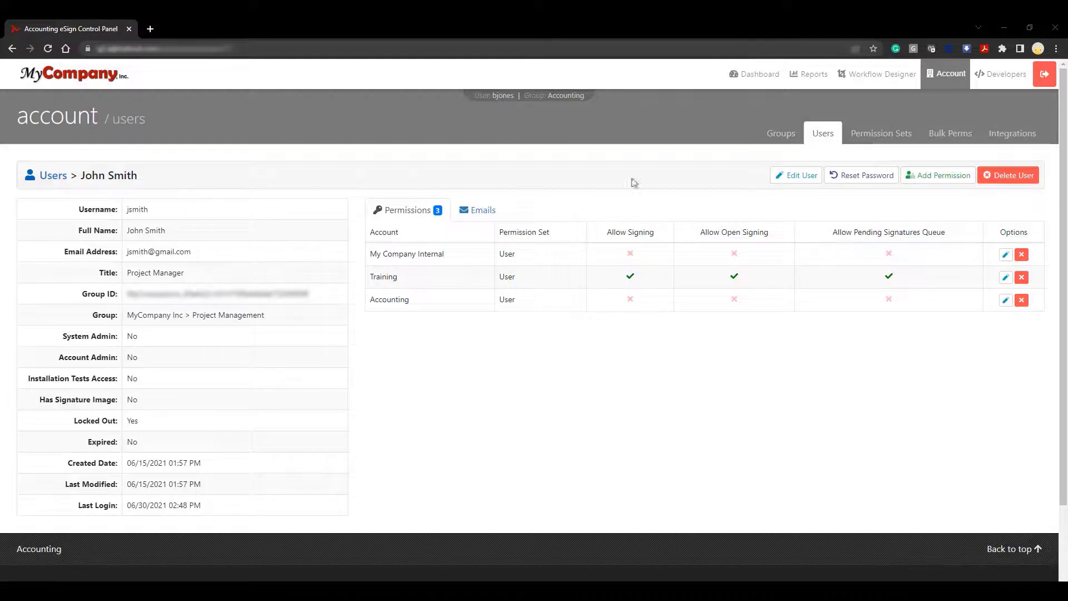
Add a MyCompany Inc > Project Management permission to the user with the User permission set and Allow Open Signing enabled.
{"action": "left_click", "coordinate": [921, 176]}
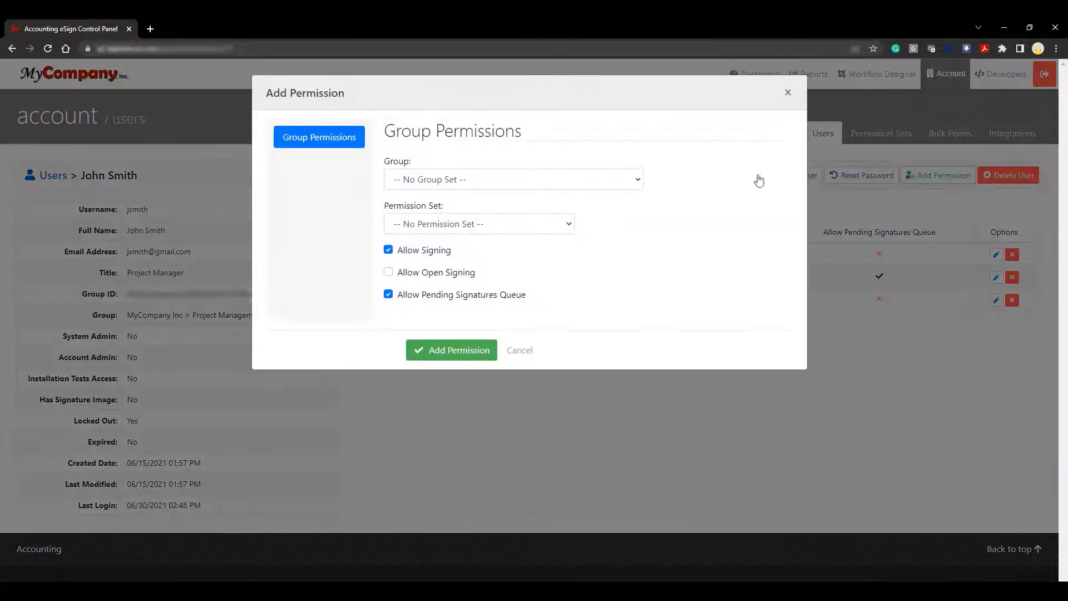
{"action": "left_click", "coordinate": [587, 178]}
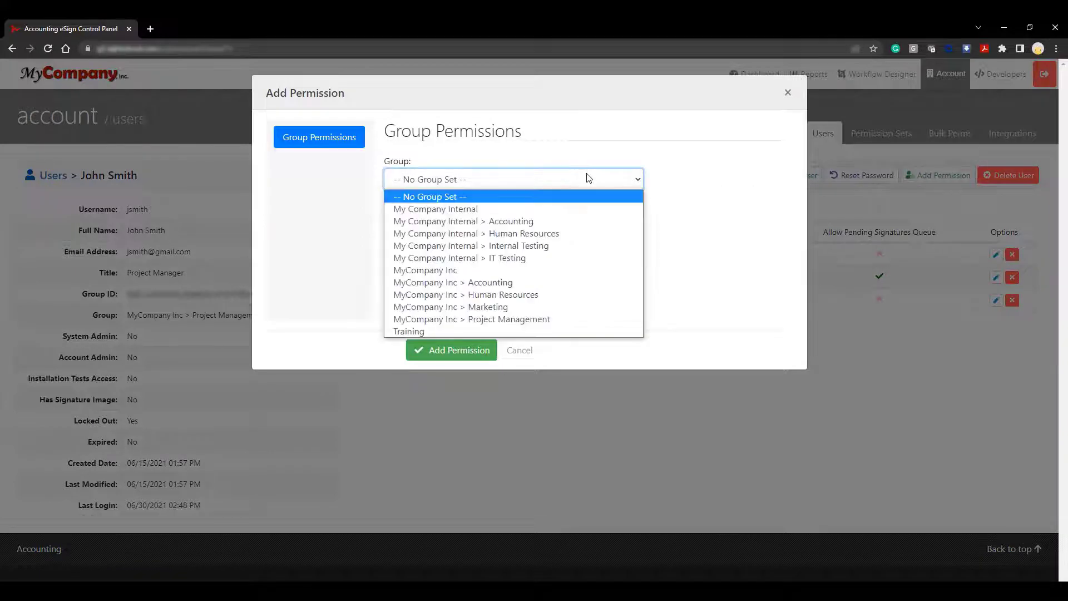
{"action": "left_click", "coordinate": [530, 321]}
{"action": "left_click", "coordinate": [568, 227]}
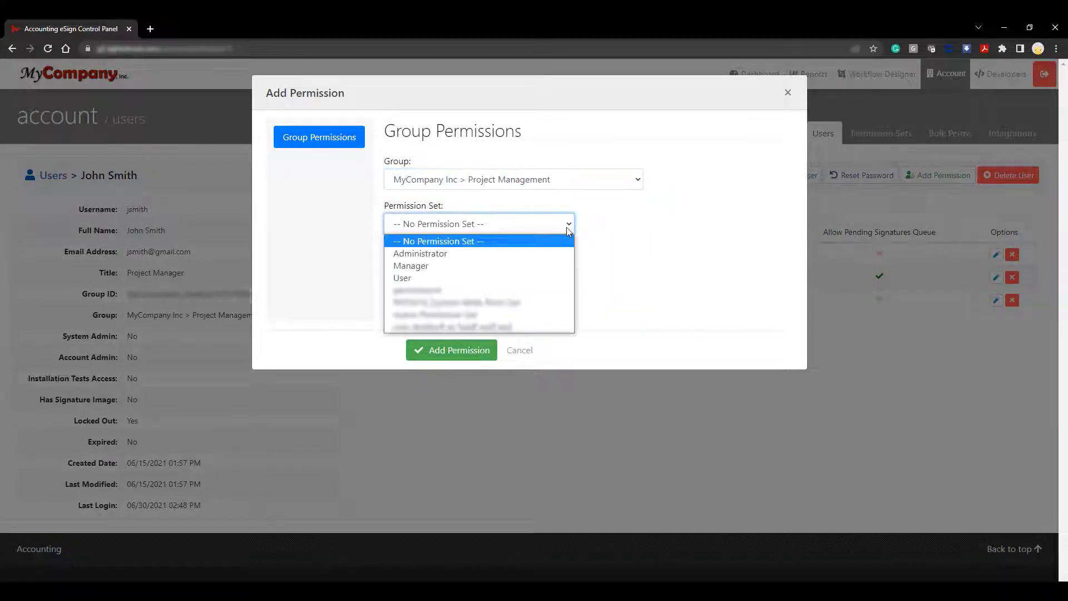
{"action": "left_click", "coordinate": [492, 278]}
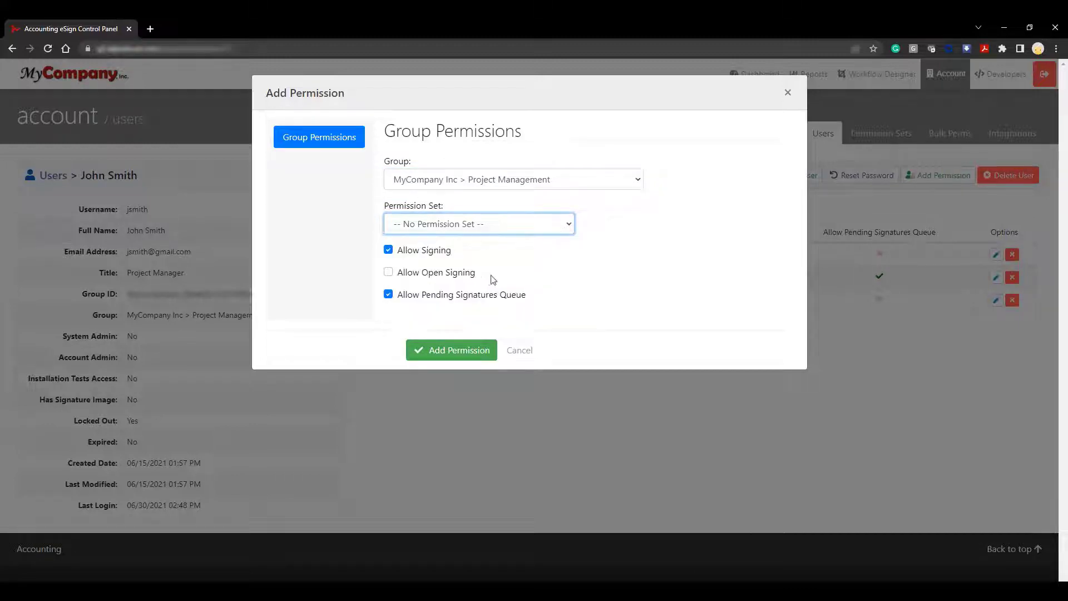
{"action": "left_click", "coordinate": [435, 281]}
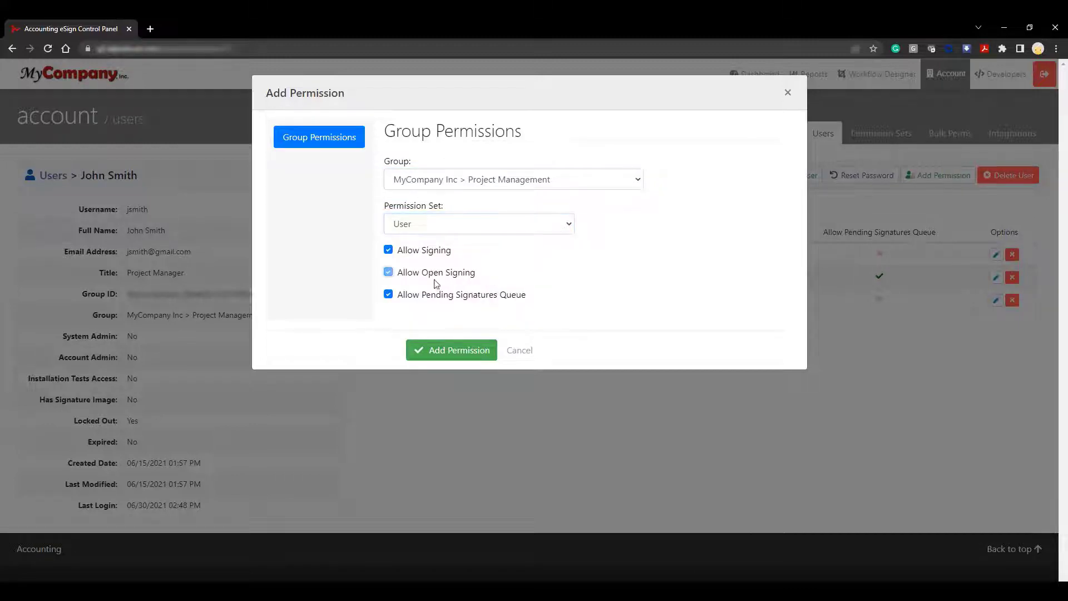
{"action": "left_click", "coordinate": [467, 363]}
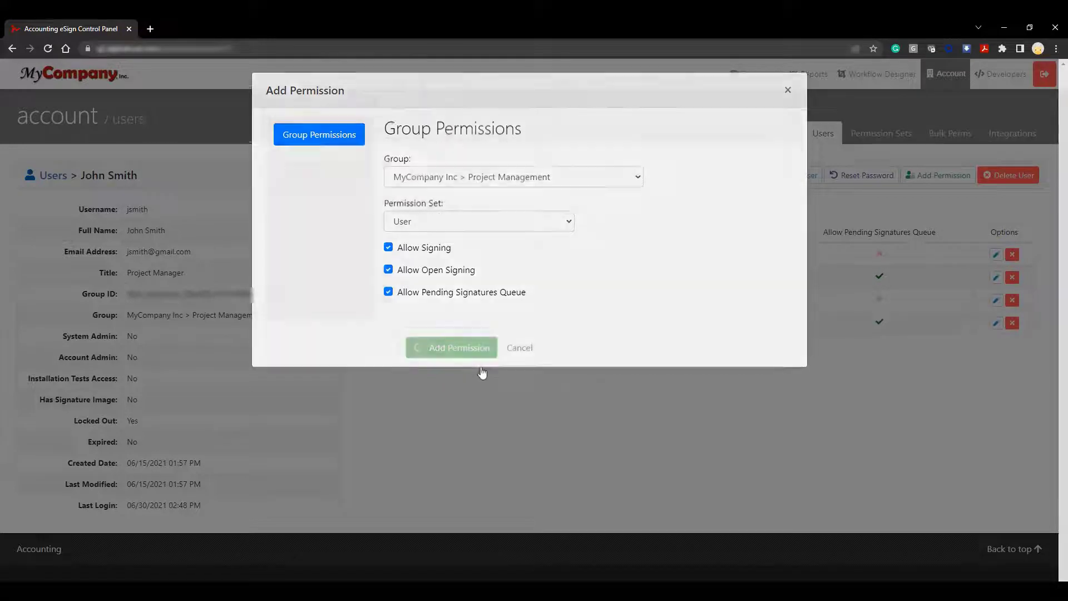
Return to the user list, clear its filter, and switch the active group to MyCompany Inc.
{"action": "left_click", "coordinate": [50, 177]}
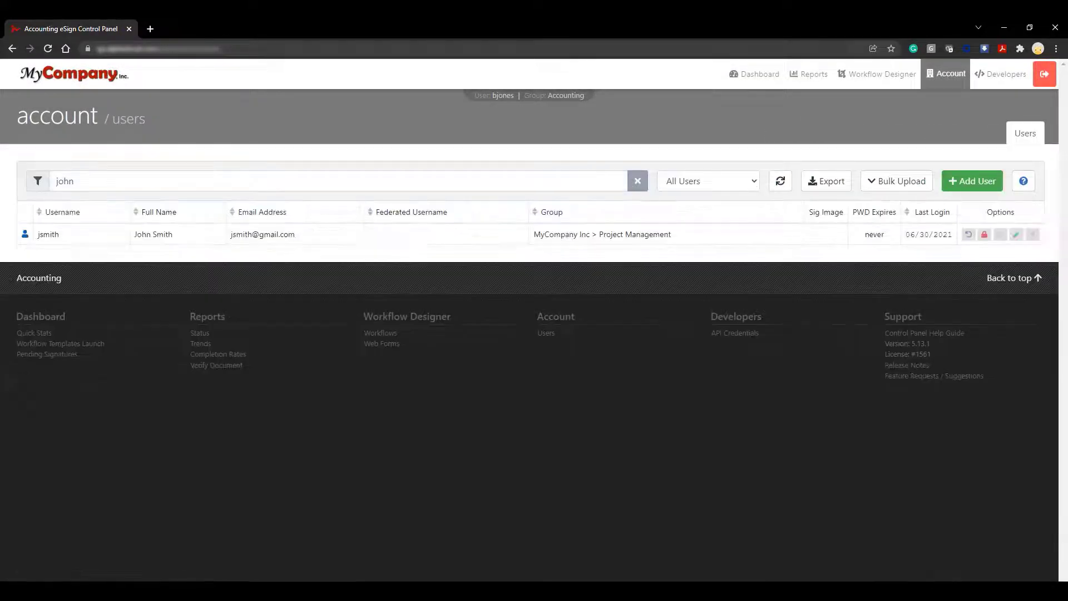
{"action": "left_click", "coordinate": [637, 181]}
{"action": "left_click", "coordinate": [565, 97]}
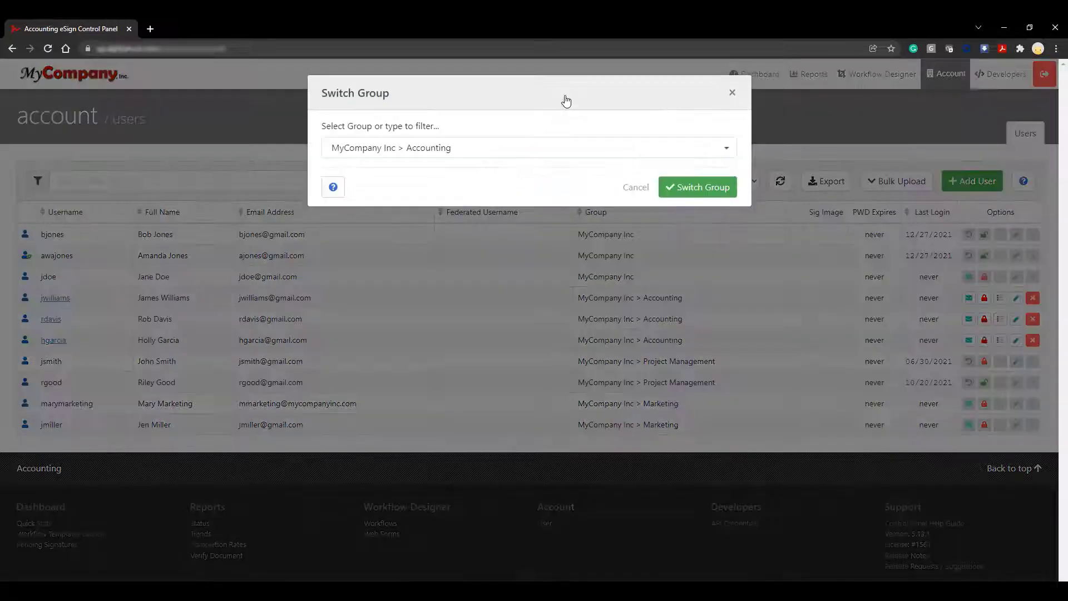
{"action": "left_click", "coordinate": [550, 149]}
{"action": "scroll", "coordinate": [506, 289], "scroll_direction": "down", "scroll_amount": 1}
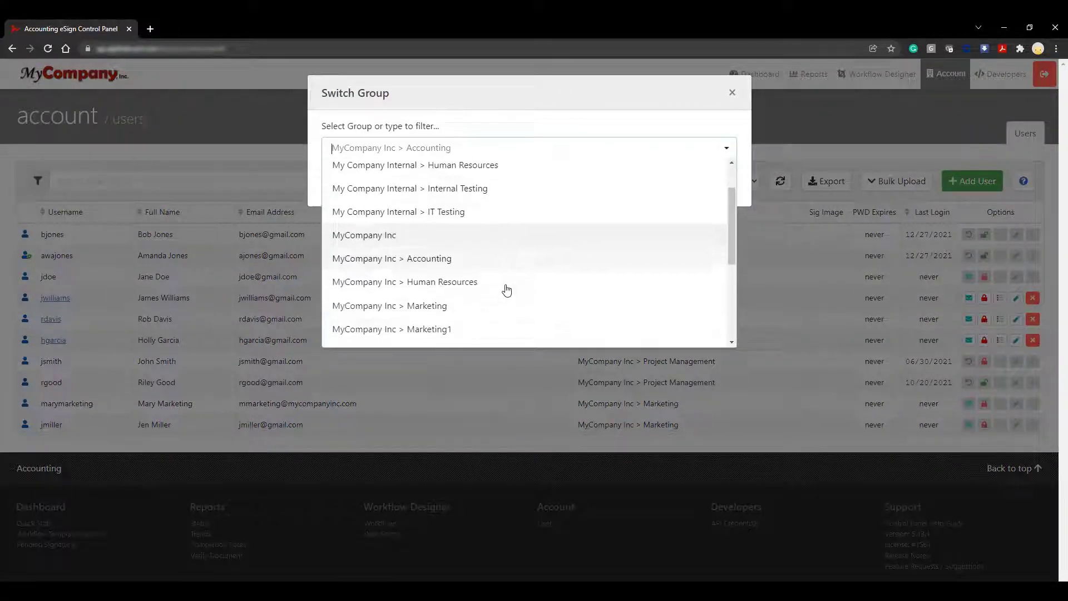
{"action": "left_click", "coordinate": [460, 238]}
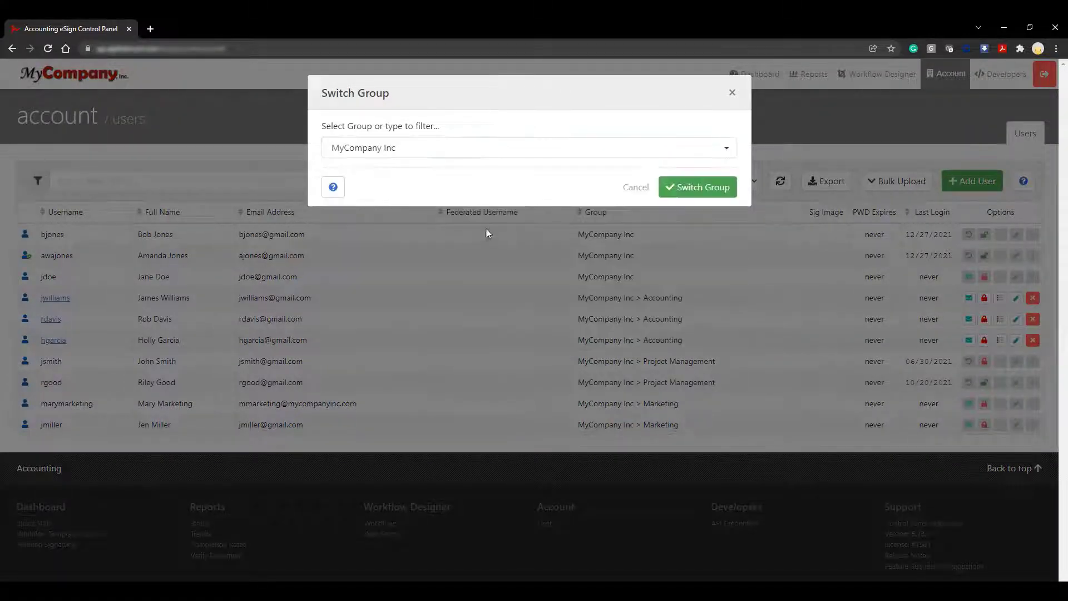
{"action": "left_click", "coordinate": [715, 188]}
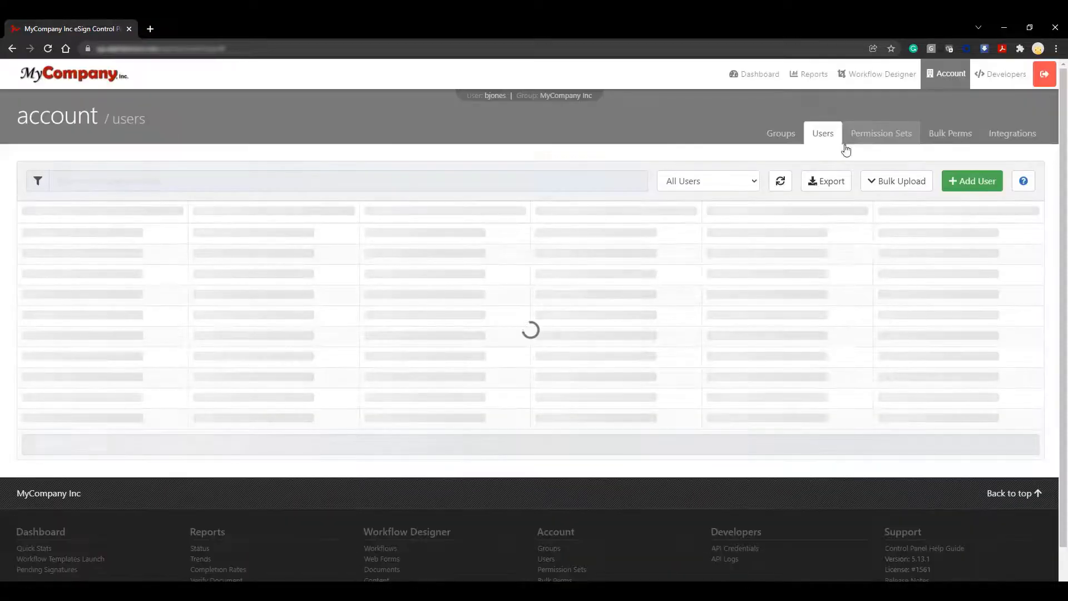
Limit the user list to Group Users and switch the active group to MyCompany Inc > Accounting.
{"action": "left_click", "coordinate": [719, 181]}
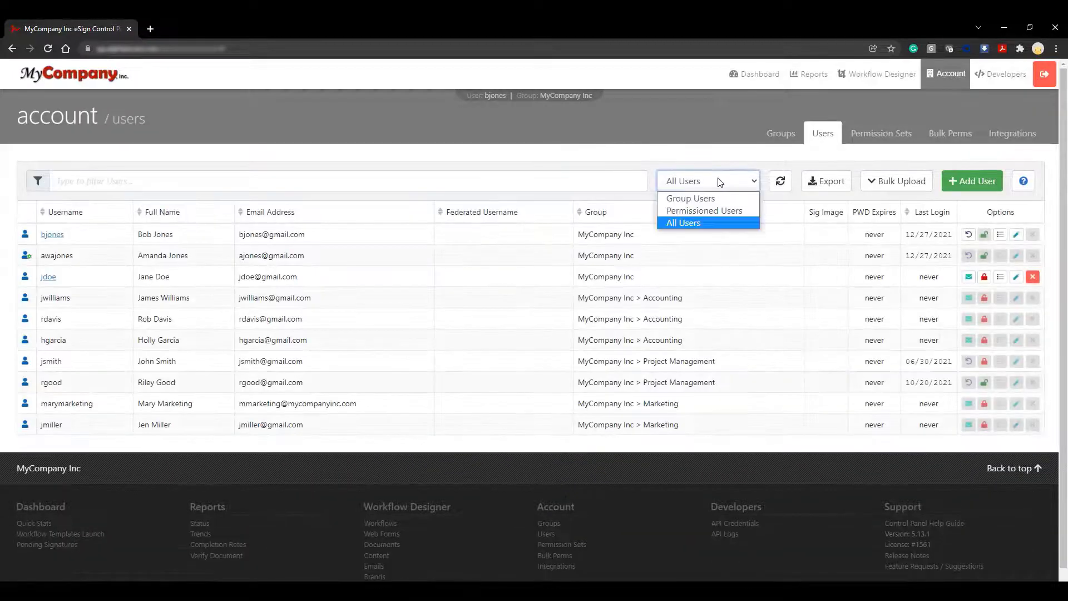
{"action": "left_click", "coordinate": [718, 198]}
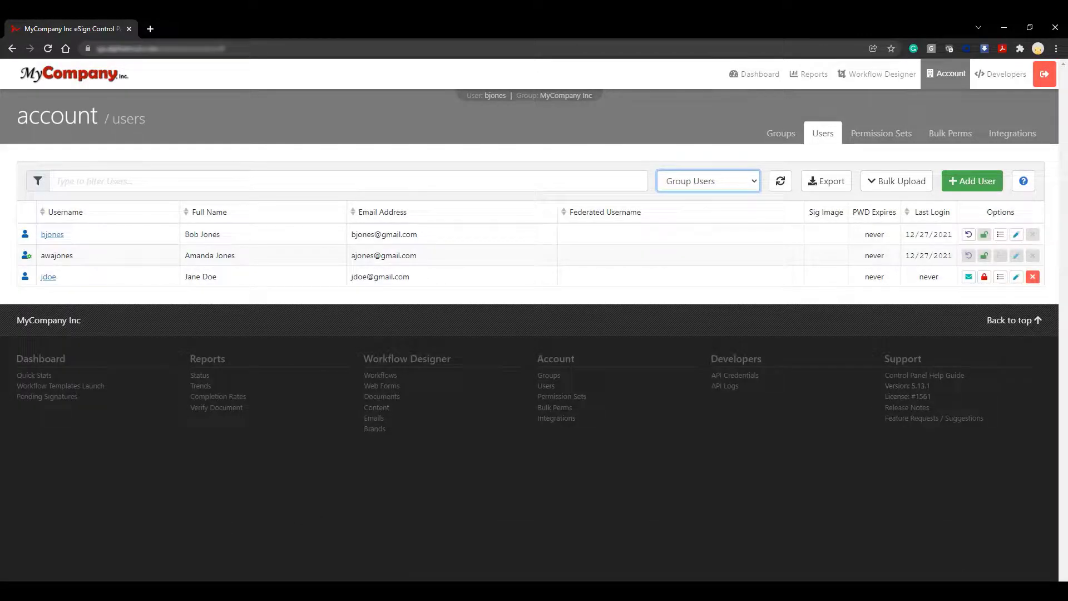
{"action": "left_click", "coordinate": [567, 102]}
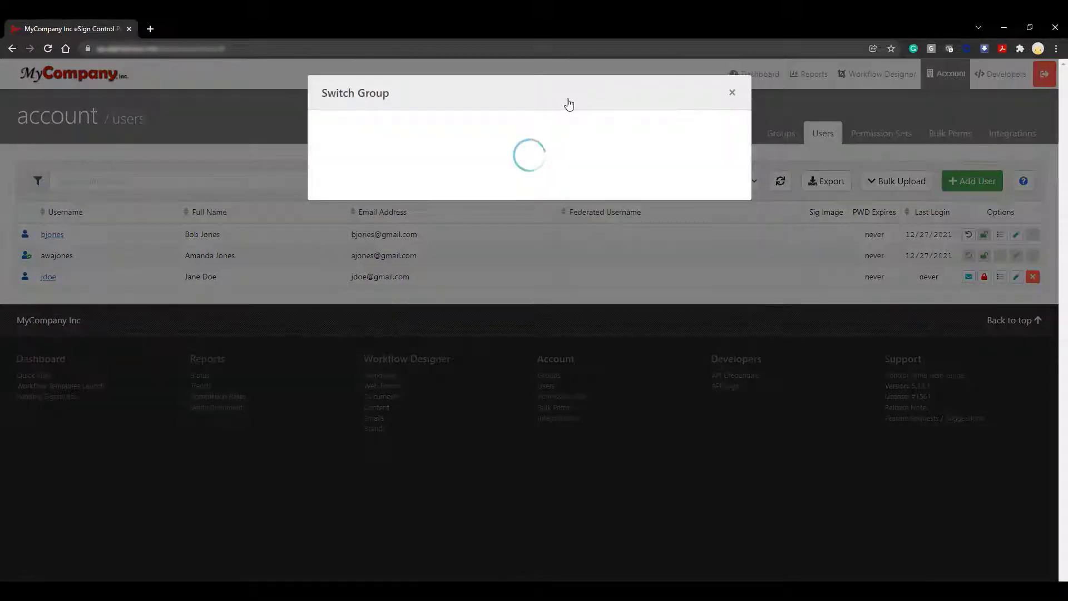
{"action": "left_click", "coordinate": [524, 145]}
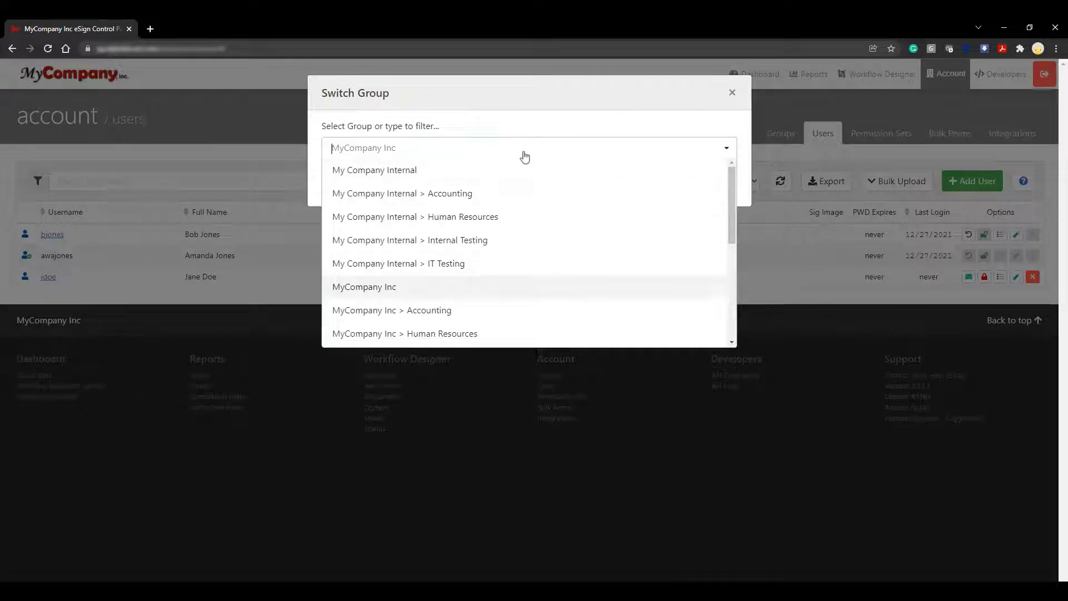
{"action": "left_click", "coordinate": [507, 306]}
{"action": "left_click", "coordinate": [708, 198]}
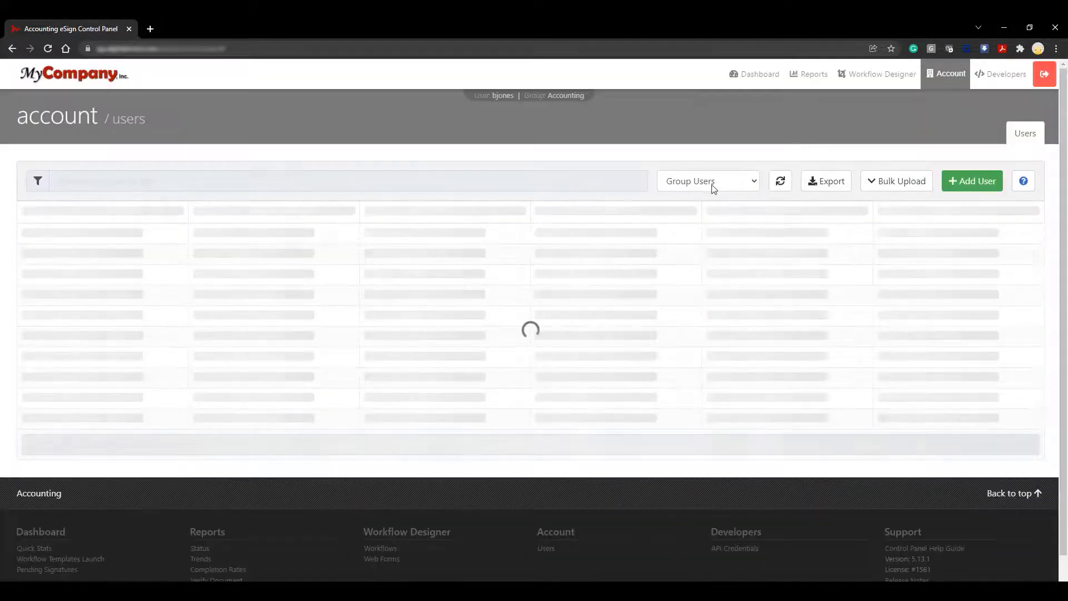
Review the Permissioned Users of the Accounting group, and set the list back to Group Users.
{"action": "left_click", "coordinate": [713, 189]}
{"action": "left_click", "coordinate": [694, 208]}
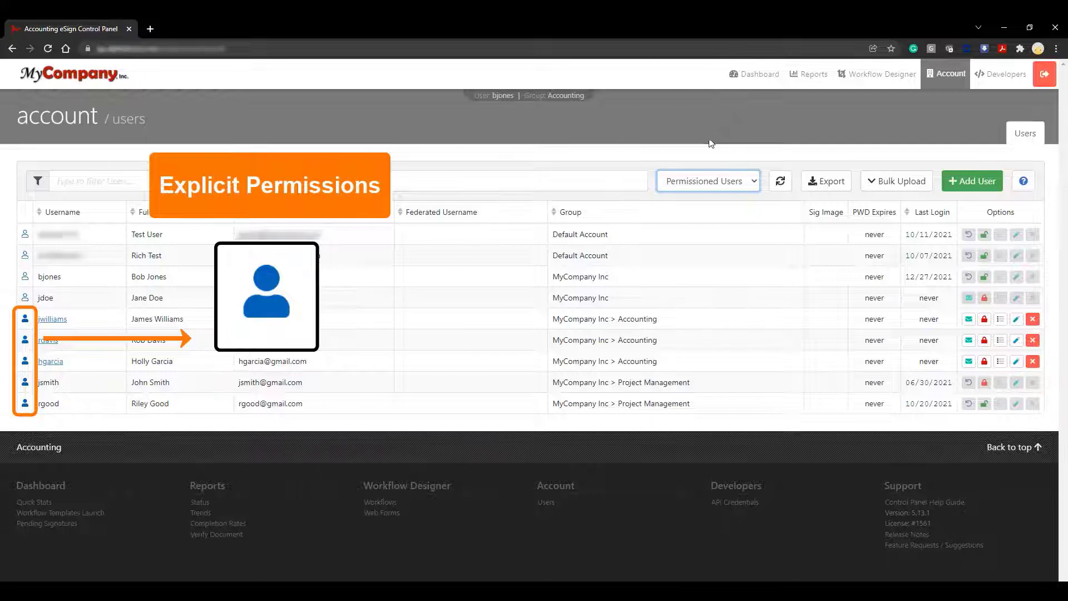
{"action": "left_click", "coordinate": [731, 183]}
{"action": "left_click", "coordinate": [722, 198]}
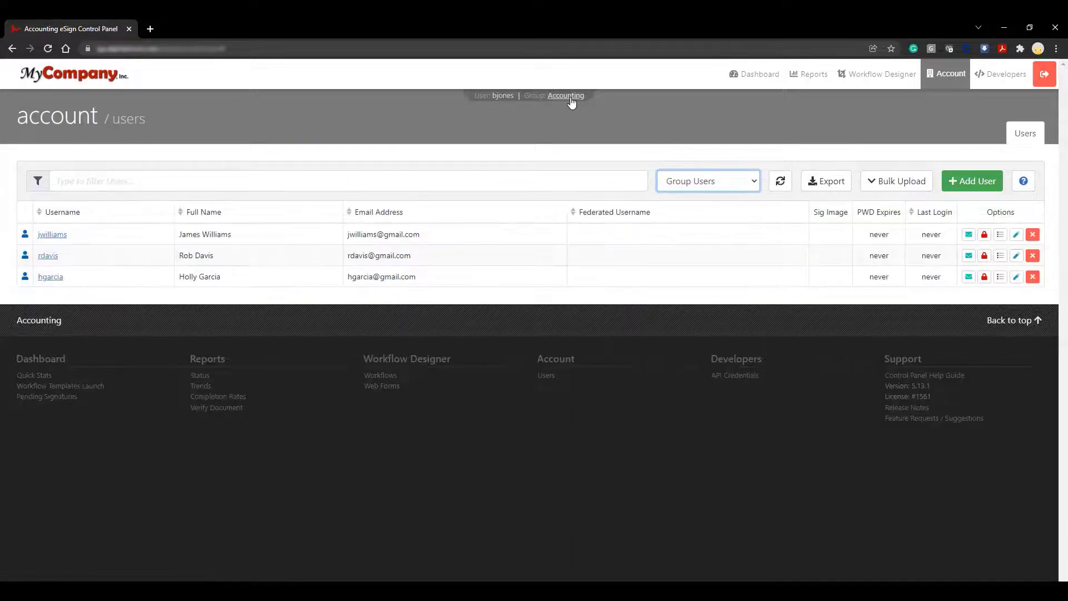
Switch the active group from Accounting to MyCompany Inc.
{"action": "left_click", "coordinate": [565, 96]}
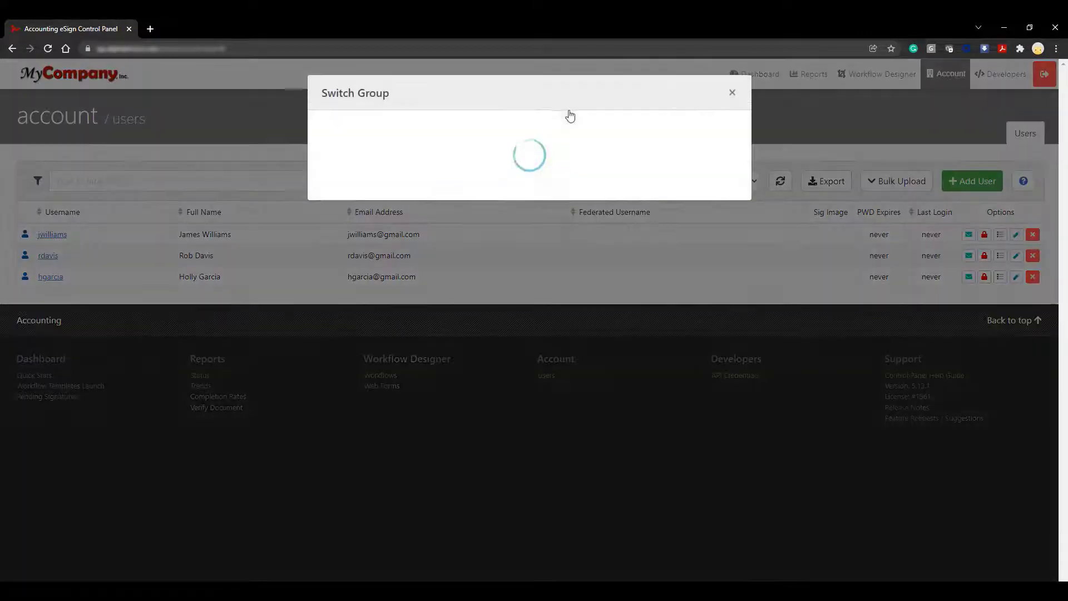
{"action": "left_click", "coordinate": [565, 147]}
{"action": "scroll", "coordinate": [529, 194], "scroll_direction": "down", "scroll_amount": 1}
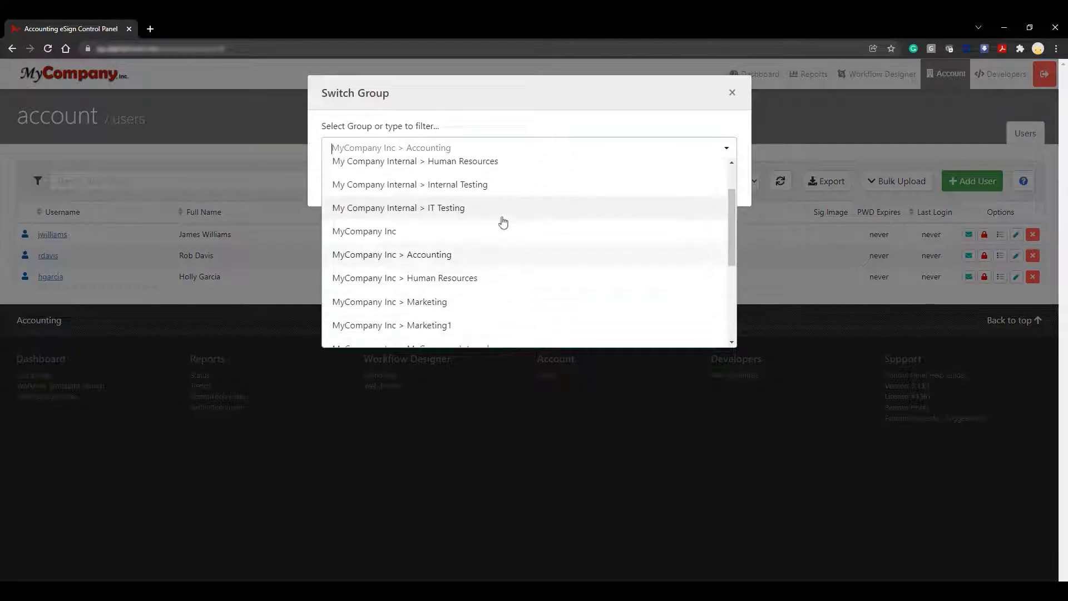
{"action": "left_click", "coordinate": [489, 234]}
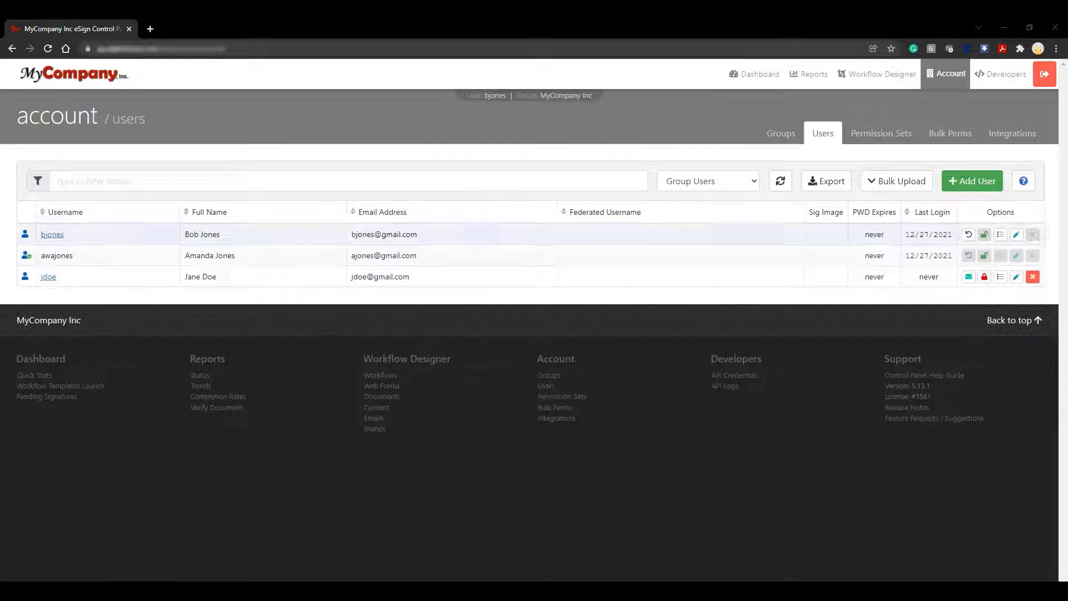
Review the permissions of the third user in the MyCompany Inc group, and delete that user from the user list.
{"action": "left_click", "coordinate": [47, 278]}
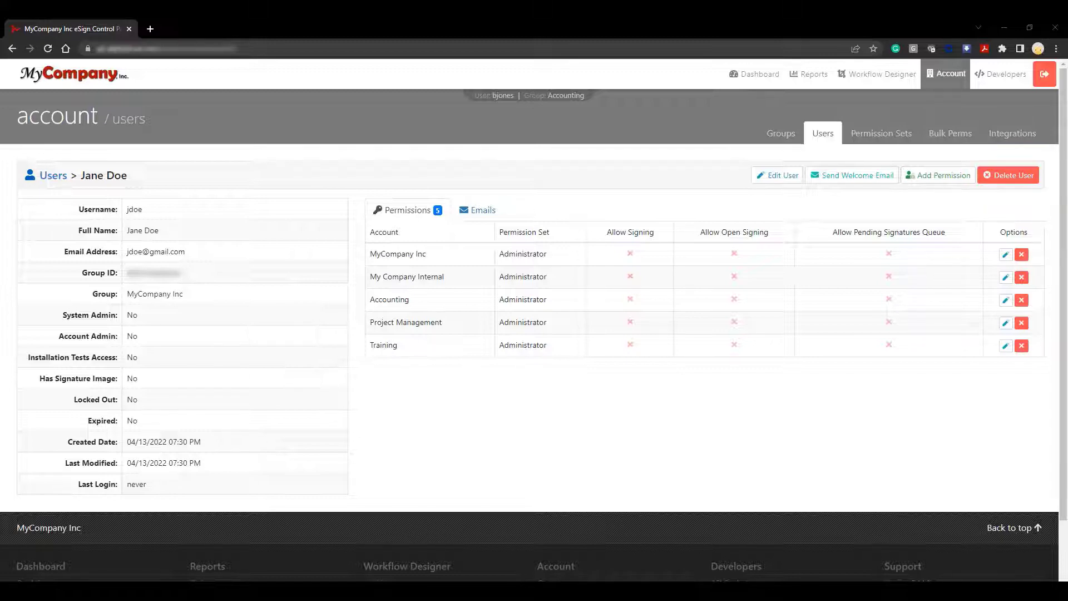
{"action": "left_click", "coordinate": [50, 177]}
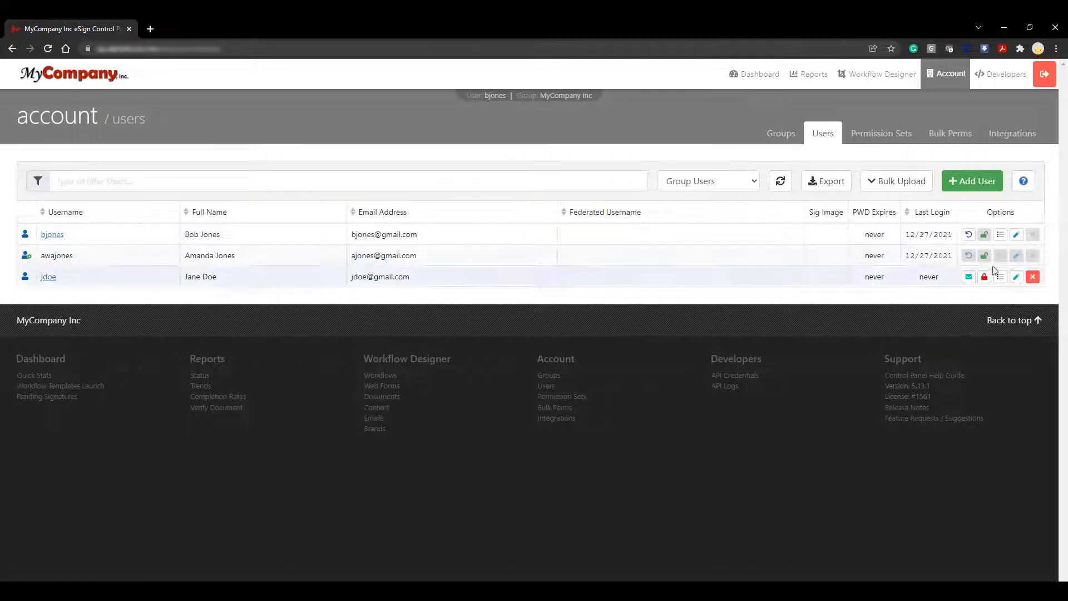
{"action": "left_click", "coordinate": [1032, 277]}
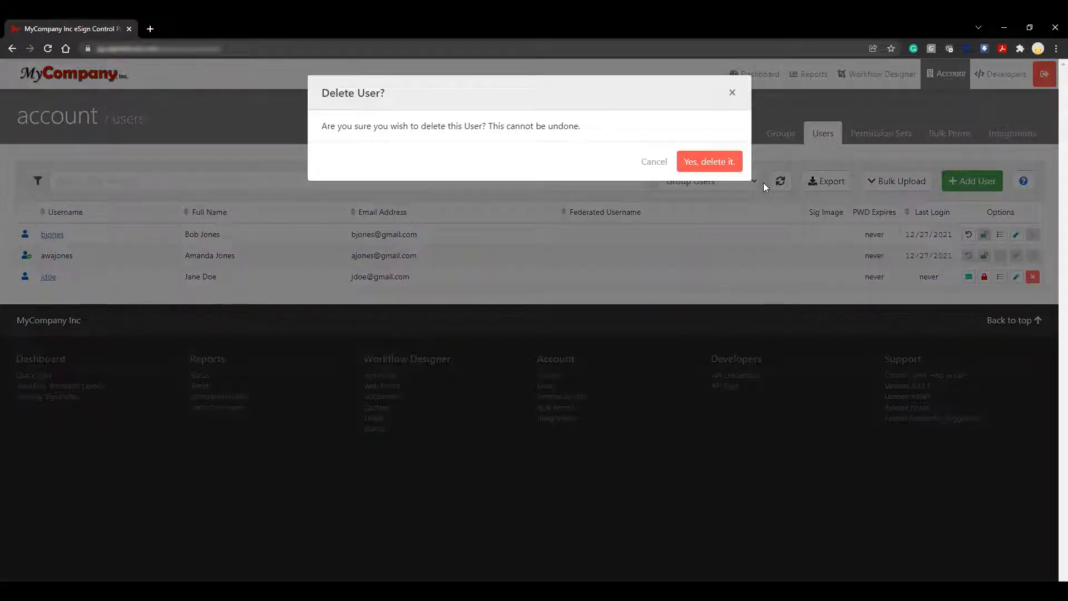
{"action": "left_click", "coordinate": [716, 166]}
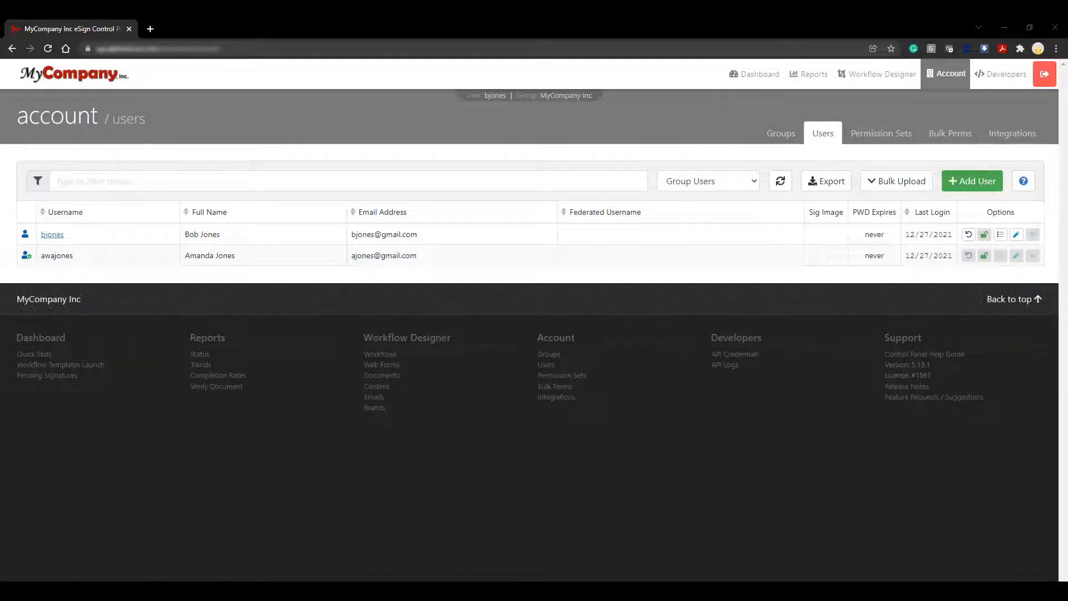
Set the MyCompany Inc user list to show All Users.
{"action": "left_click", "coordinate": [679, 174]}
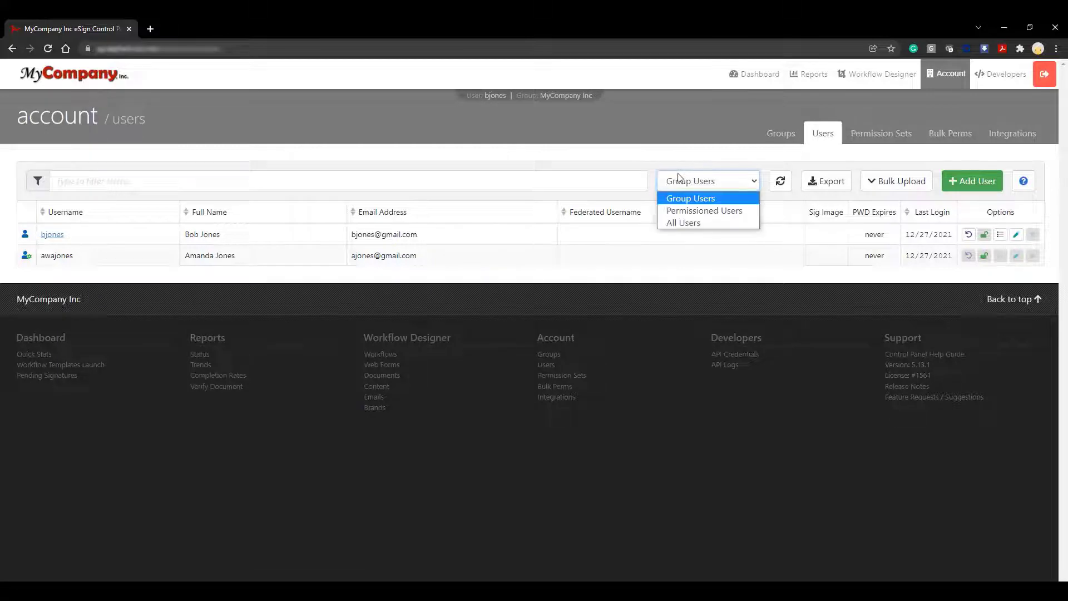
{"action": "left_click", "coordinate": [682, 222]}
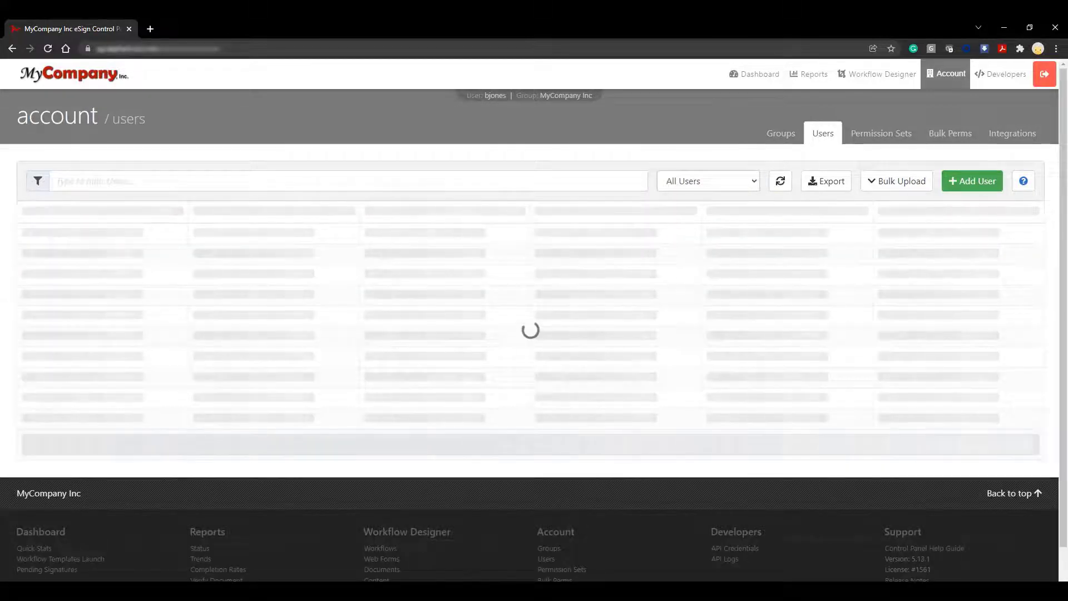